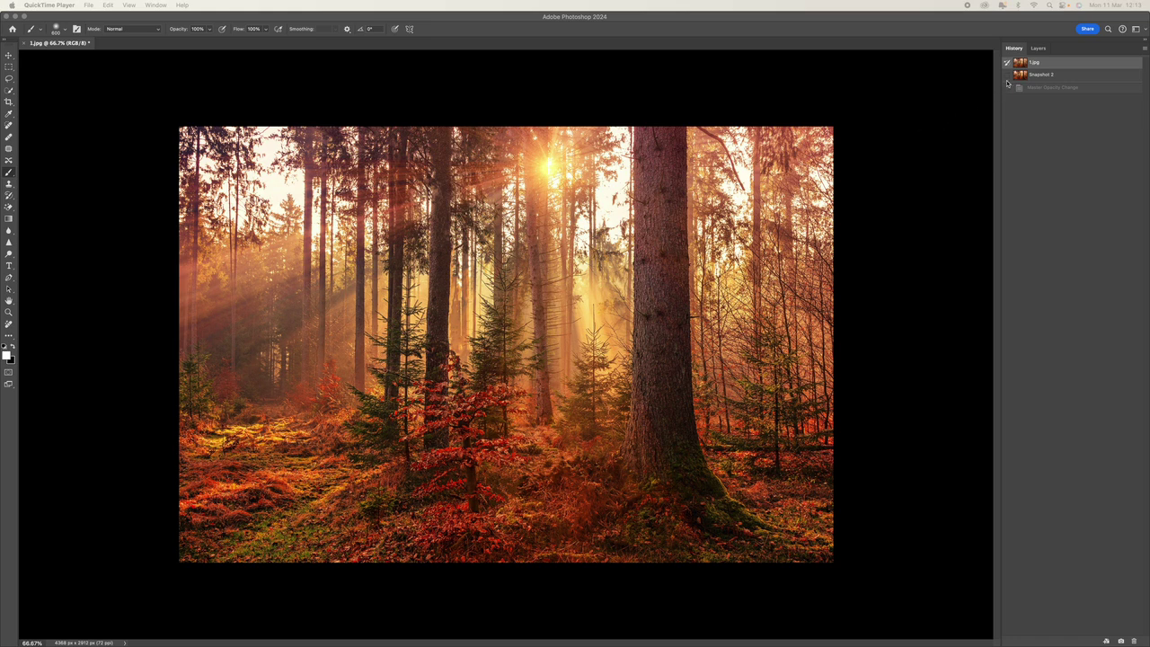
# Preview the finished Orton snapshot, then return to the original unedited photo.
pyautogui.click(1056, 80)
pyautogui.click(1056, 80)
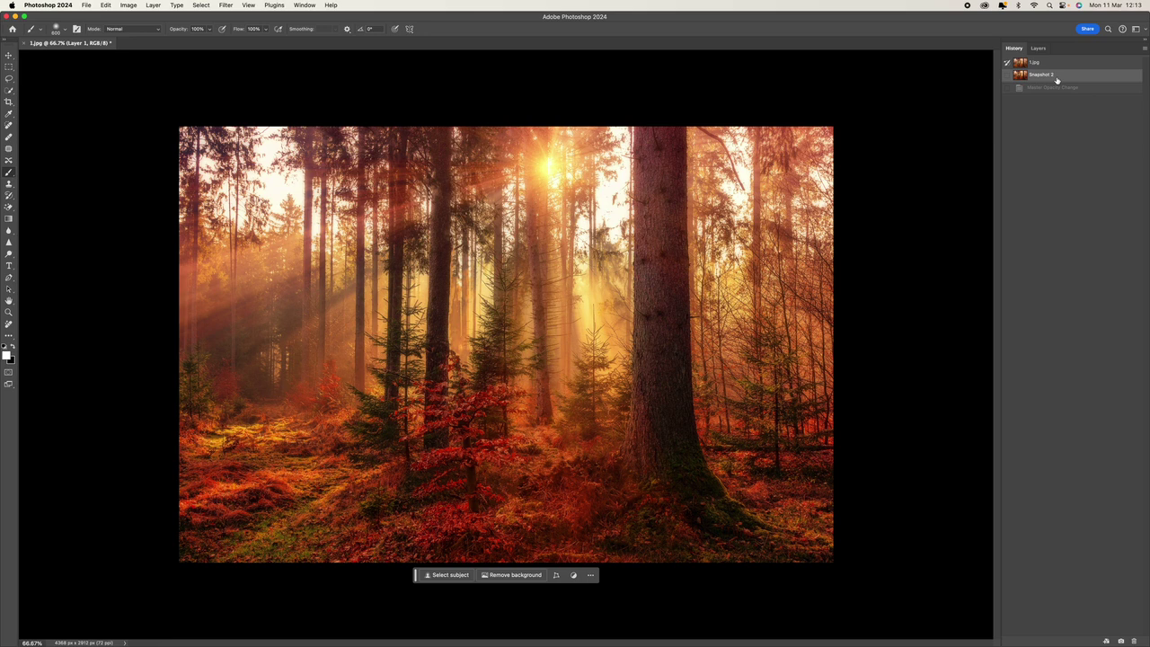
pyautogui.click(1056, 68)
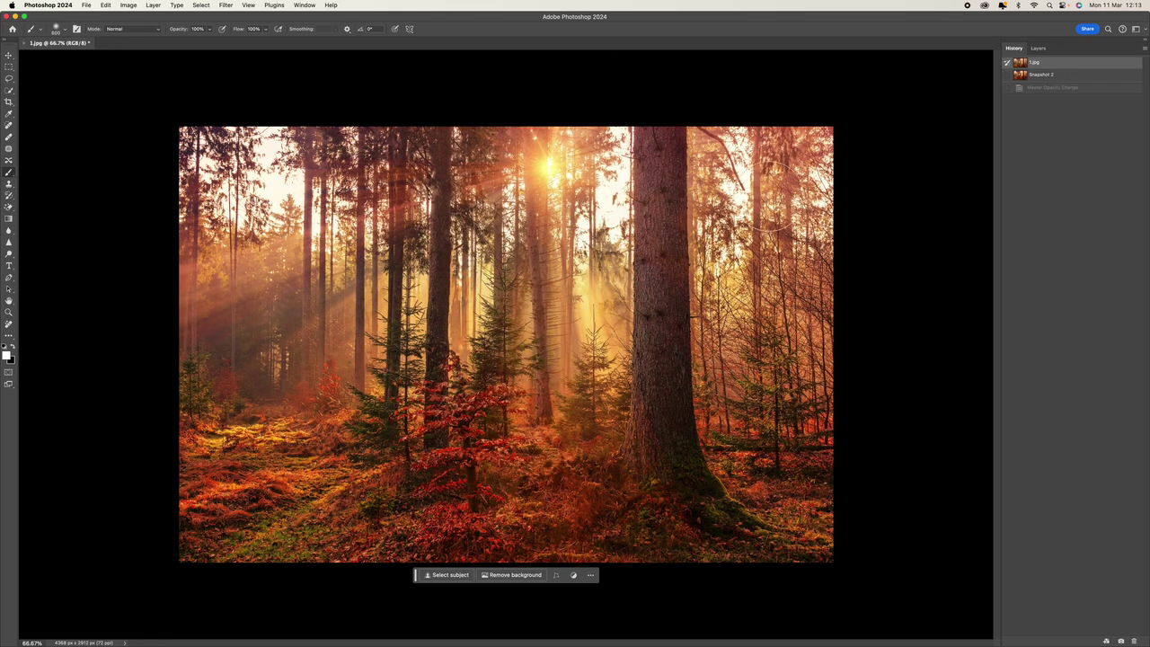
# Duplicate the Background layer and rename the copy Orton.
pyautogui.click(1037, 48)
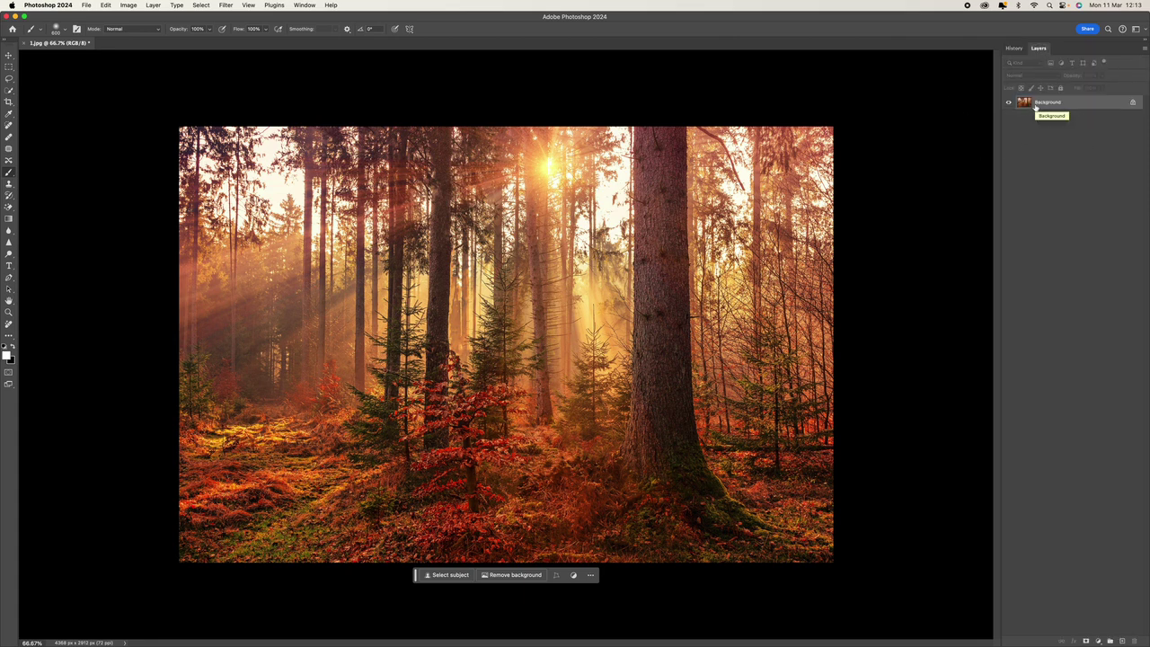
pyautogui.press('super+j')
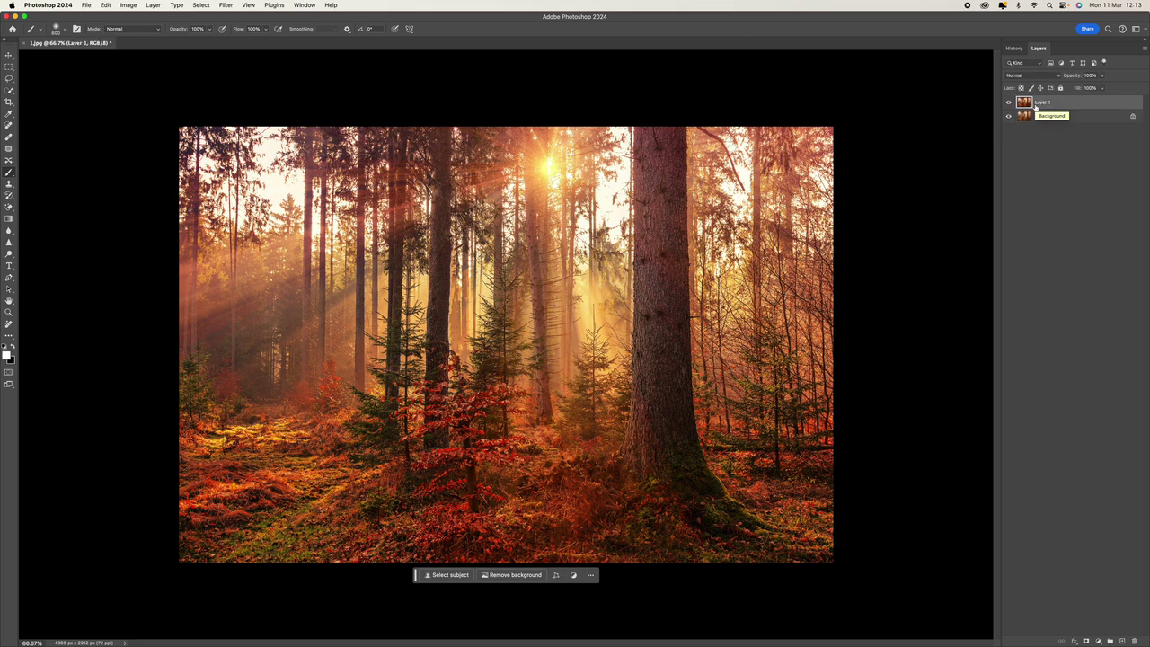
pyautogui.doubleClick(1039, 103)
pyautogui.write('Orton')
pyautogui.press('Return')
# Add a Levels layer with the Increase Contrast 3 preset, then set input levels to 64, 1.10, 193.
pyautogui.click(1097, 640)
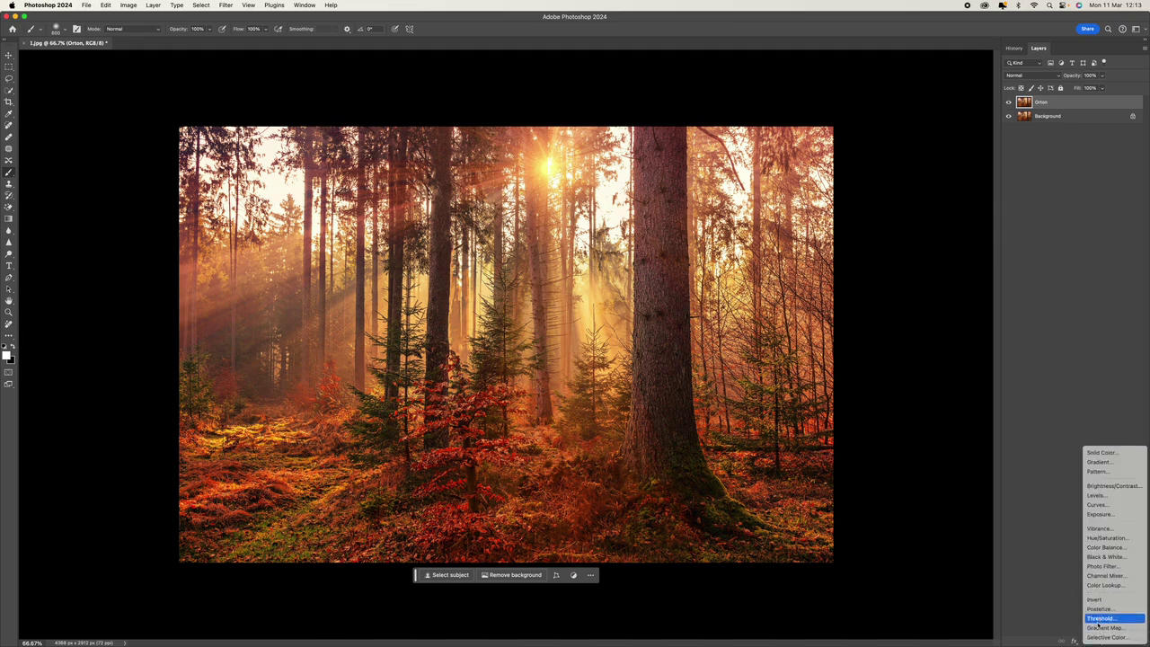
pyautogui.click(1107, 496)
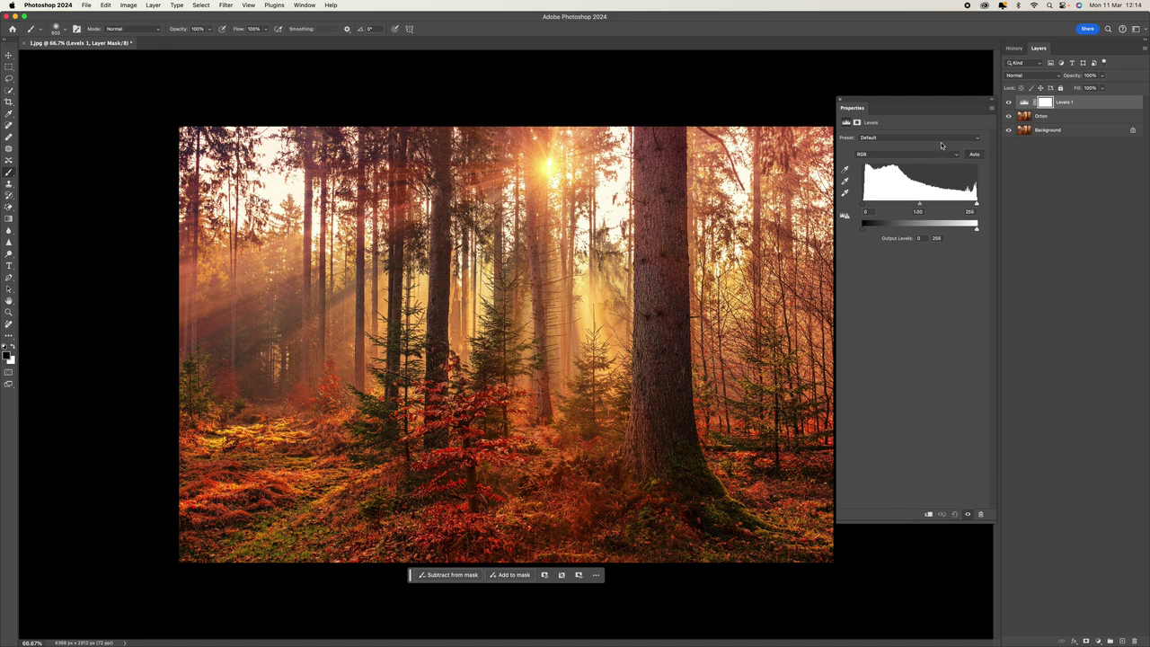
pyautogui.click(881, 140)
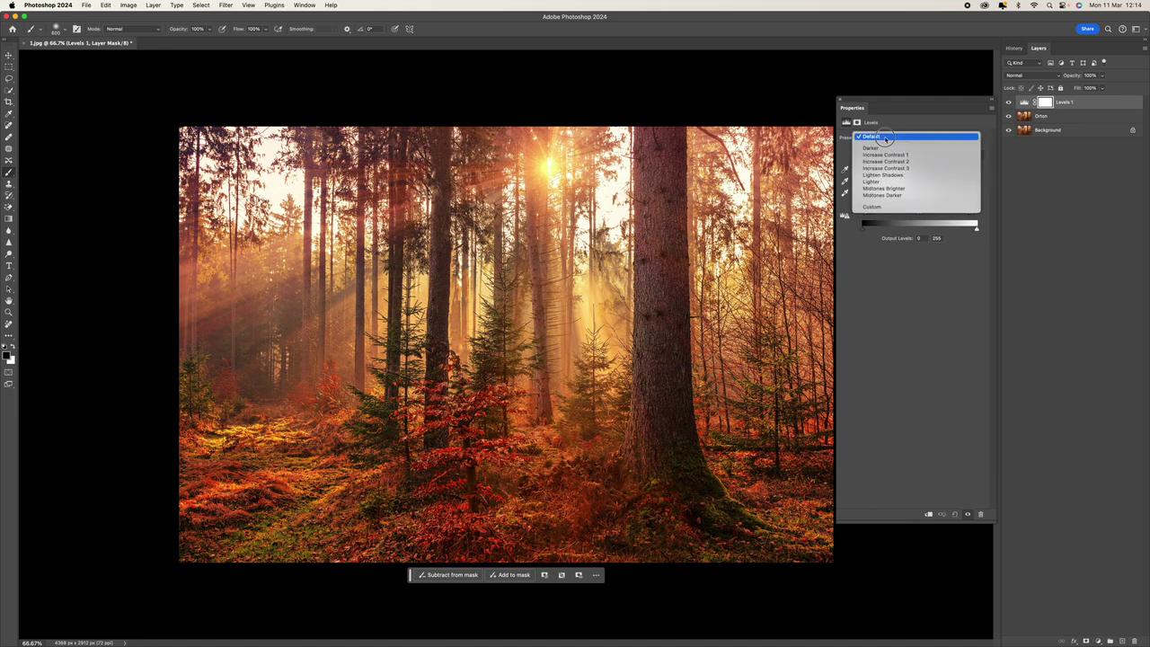
pyautogui.click(942, 169)
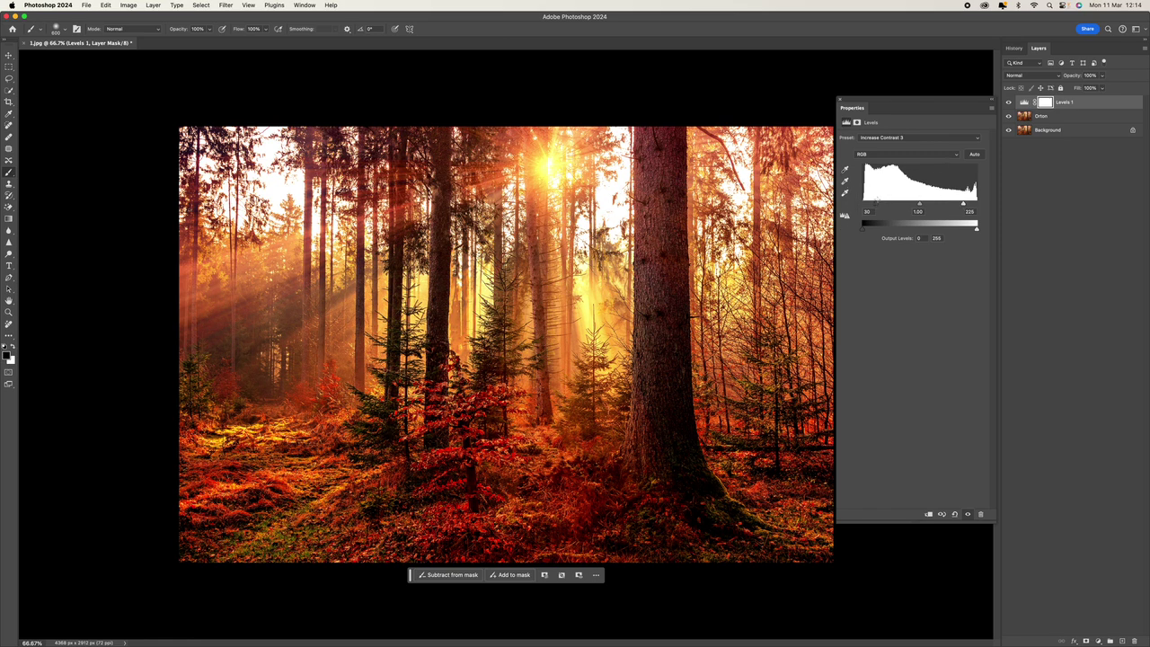
pyautogui.moveTo(964, 206)
pyautogui.mouseDown()
pyautogui.moveTo(932, 203)
pyautogui.moveTo(947, 203)
pyautogui.mouseUp()
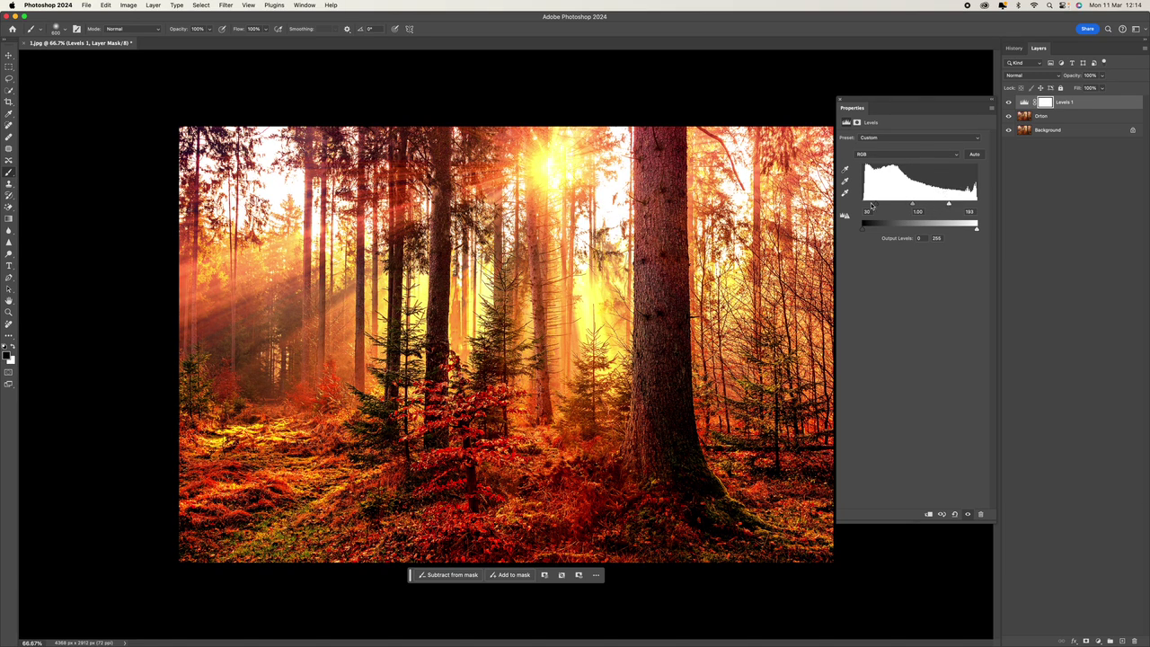
pyautogui.moveTo(870, 205); pyautogui.dragTo(916, 204)
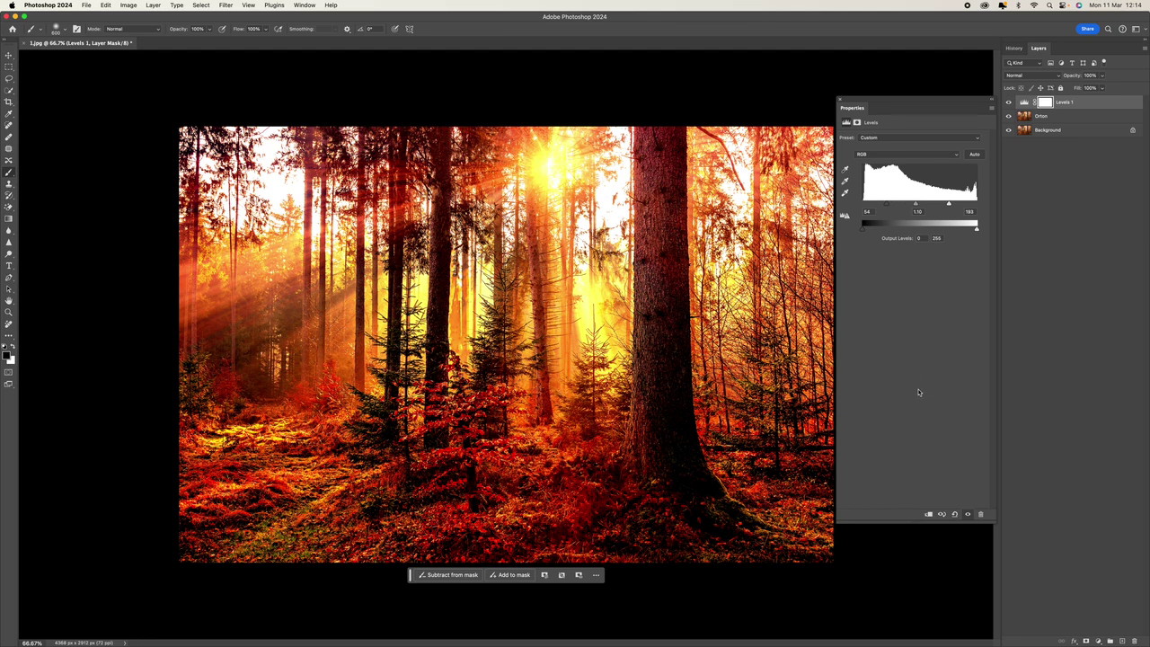
# Clip Levels 1 to the Orton layer and toggle Orton's visibility to compare.
pyautogui.click(929, 515)
pyautogui.click(840, 100)
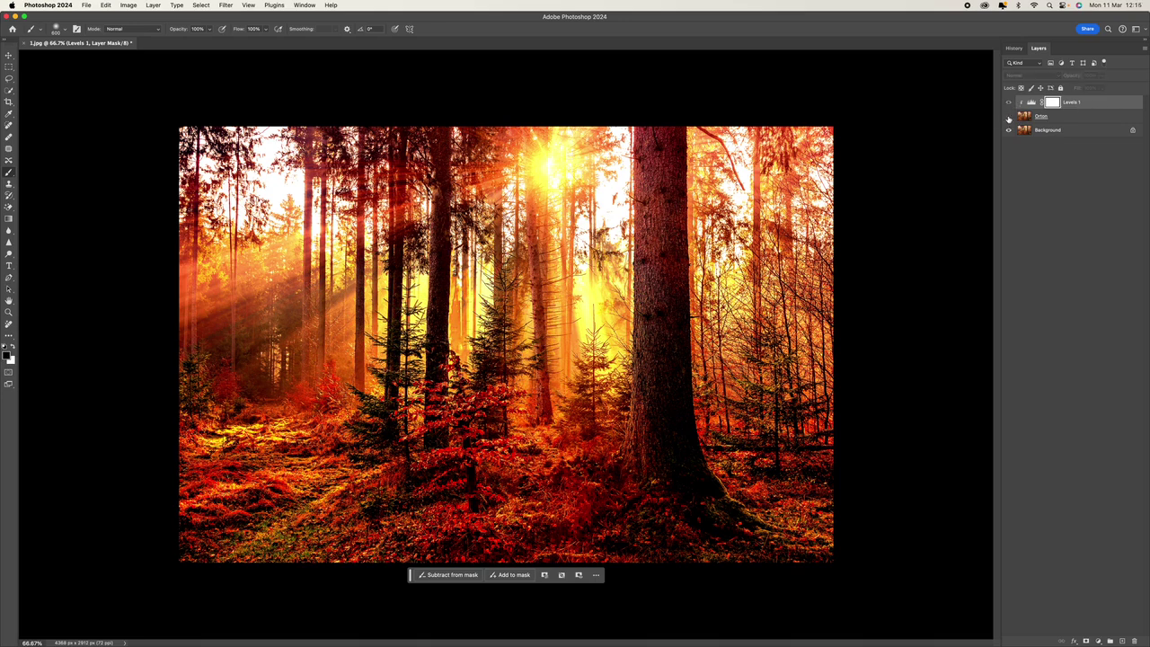
pyautogui.click(1008, 117)
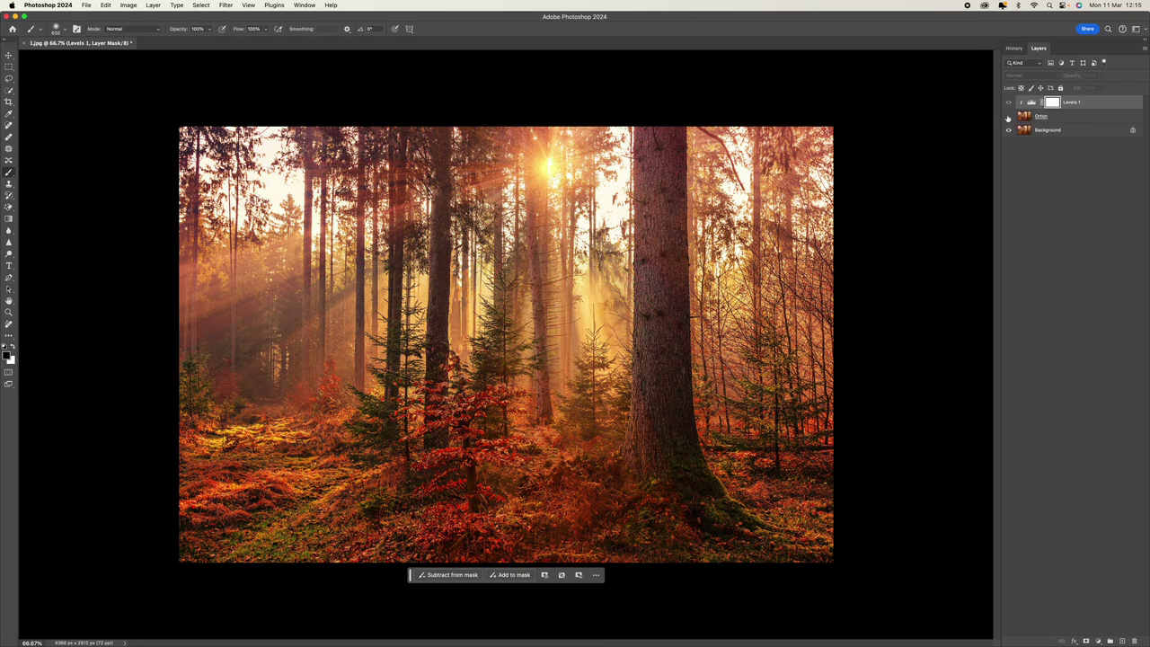
pyautogui.click(1007, 117)
pyautogui.click(1007, 117)
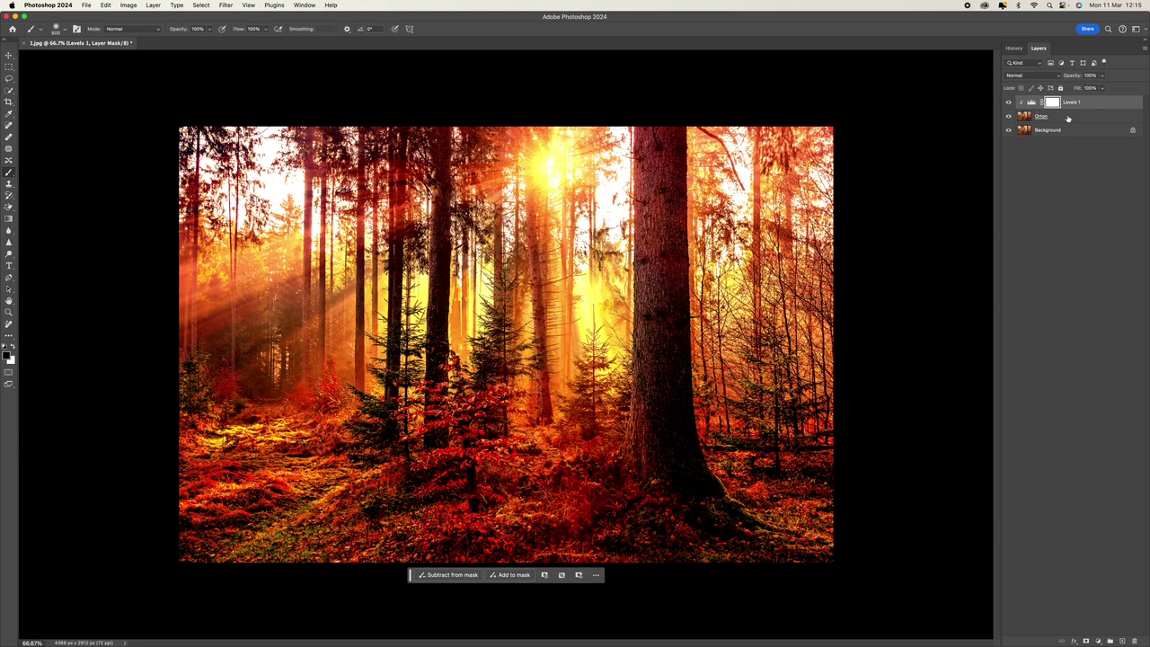
# Convert the Orton layer to a smart object.
pyautogui.click(1063, 118)
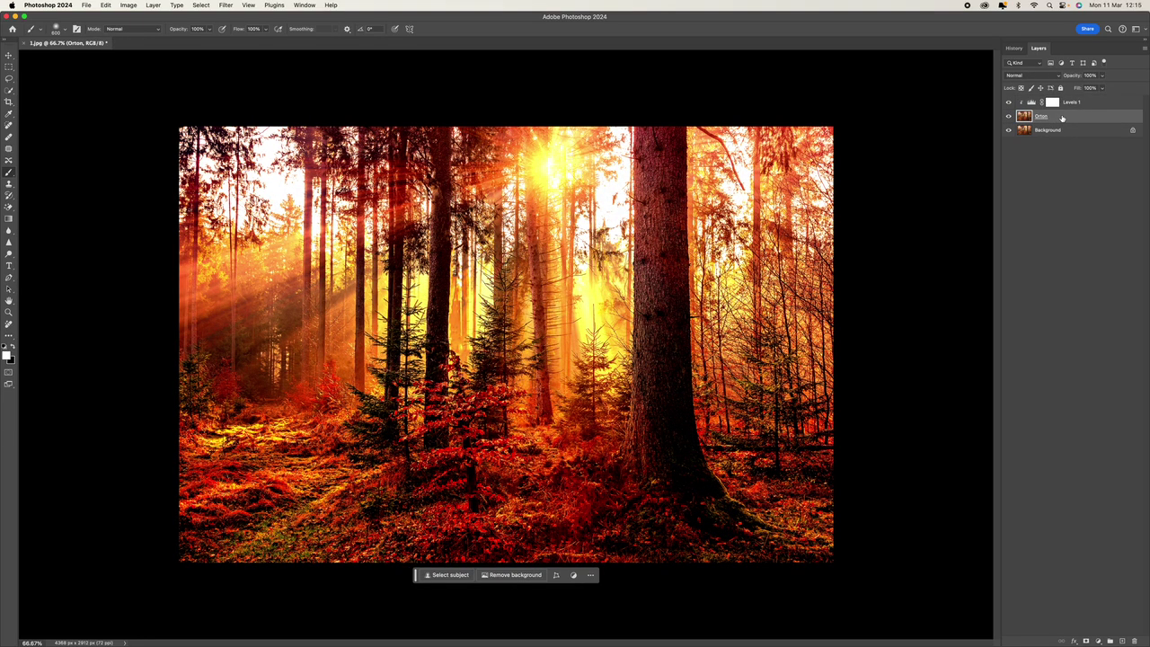
pyautogui.rightClick(1062, 117)
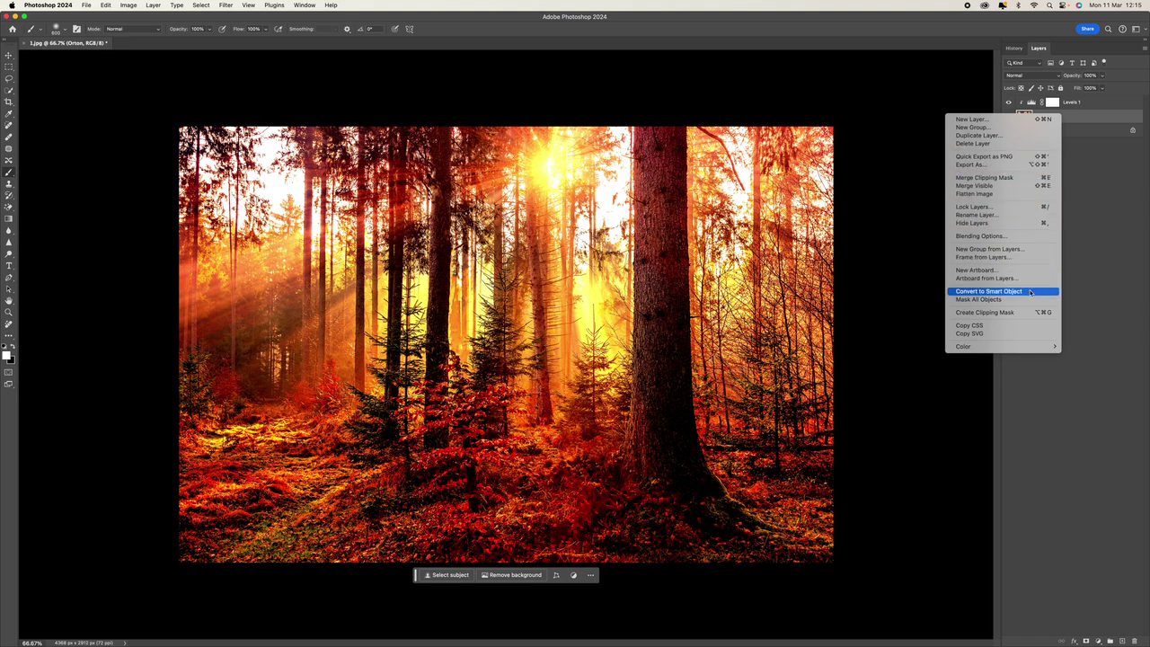
pyautogui.click(987, 291)
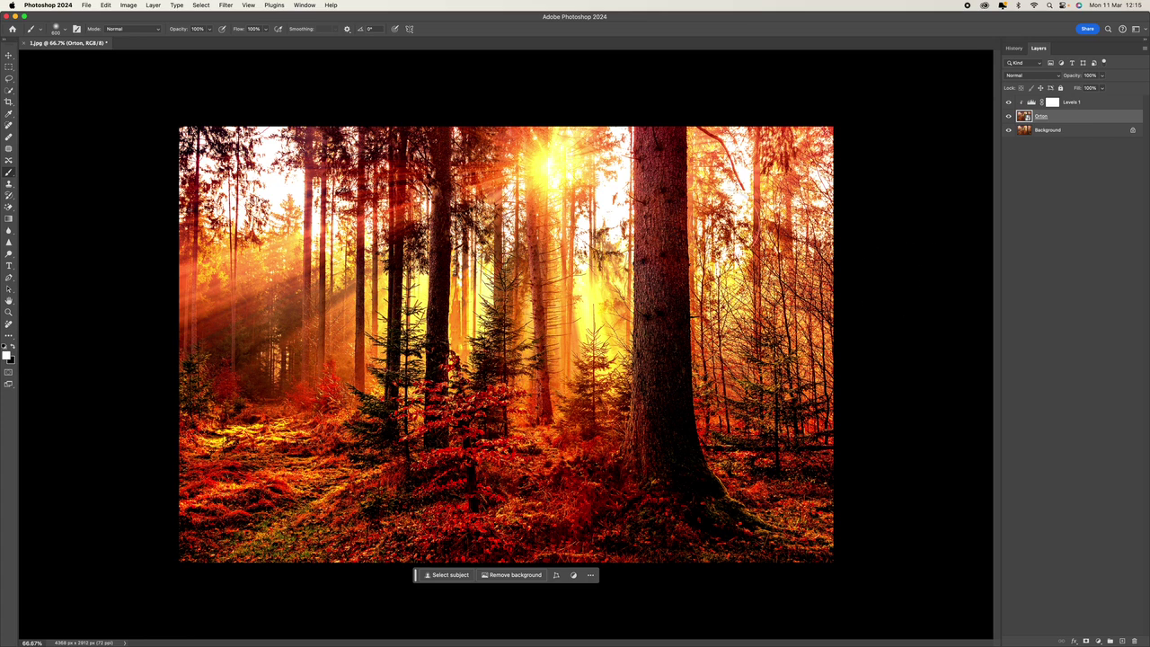
# Apply a Gaussian Blur smart filter of about 38.8 pixels radius to the Orton layer.
pyautogui.click(225, 5)
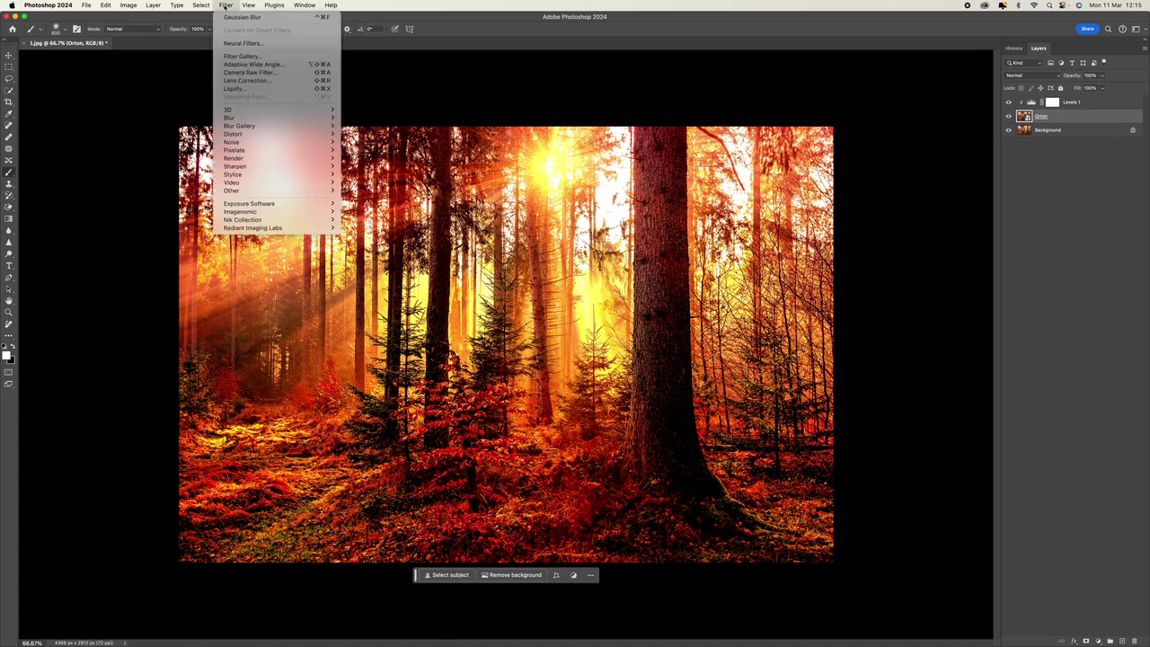
pyautogui.moveTo(240, 118)
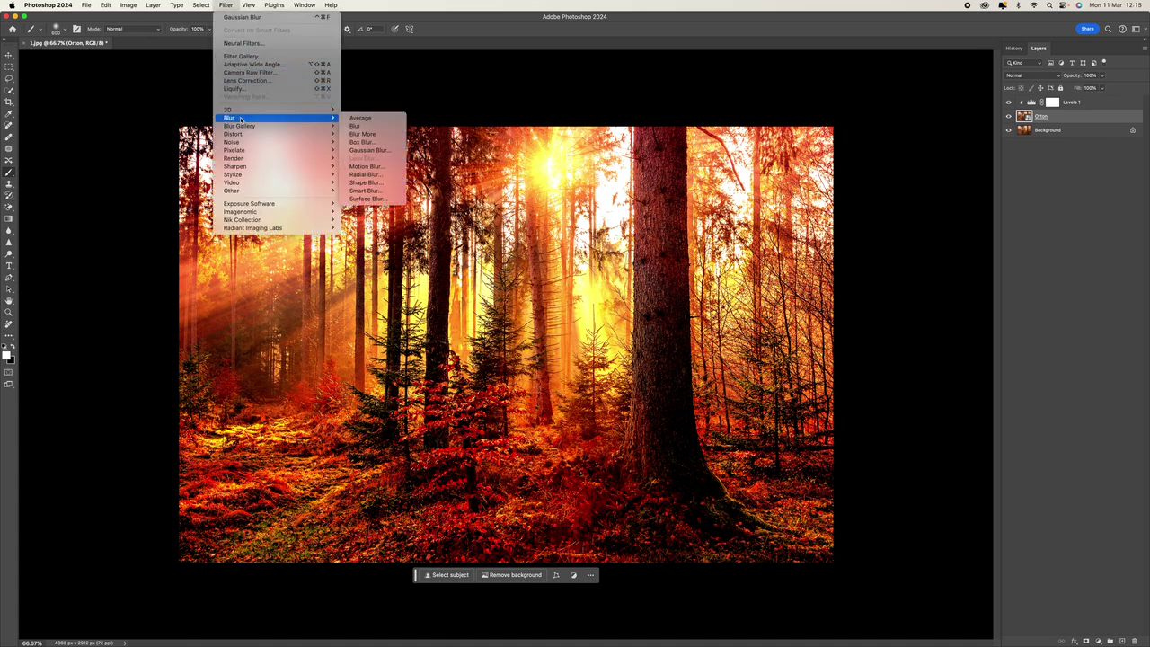
pyautogui.click(377, 150)
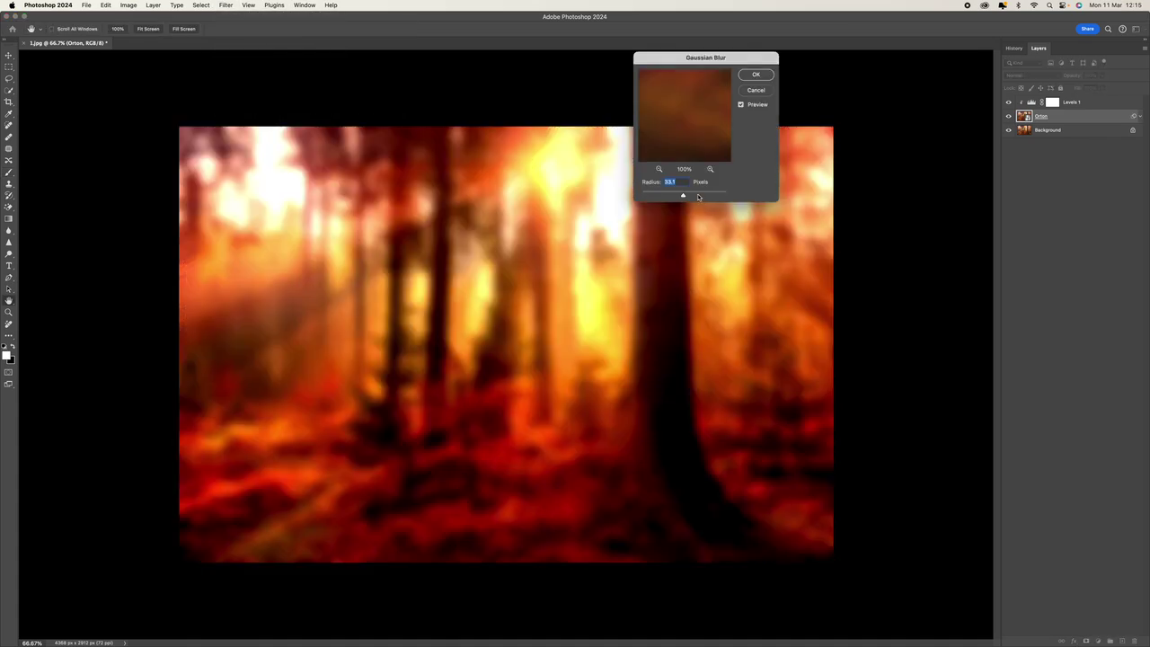
pyautogui.click(684, 195)
pyautogui.moveTo(665, 197); pyautogui.dragTo(679, 195)
pyautogui.click(768, 74)
pyautogui.press('b')
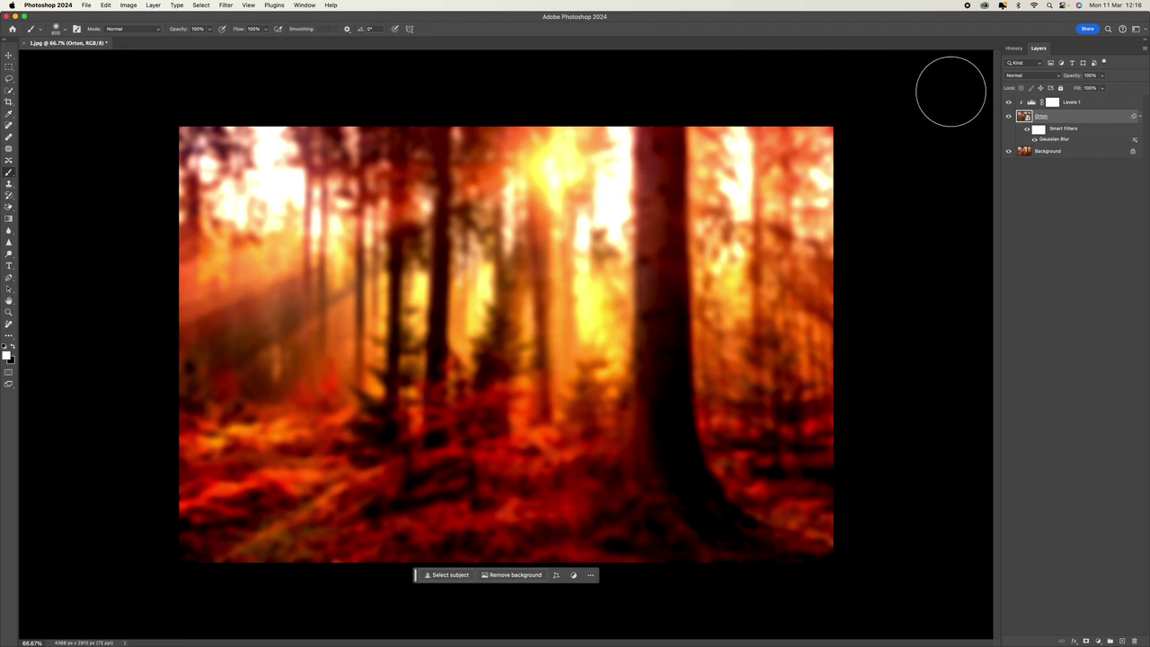
# Lower the blurred Orton layer's opacity to about 33%, then bring up the History panel.
pyautogui.click(1102, 75)
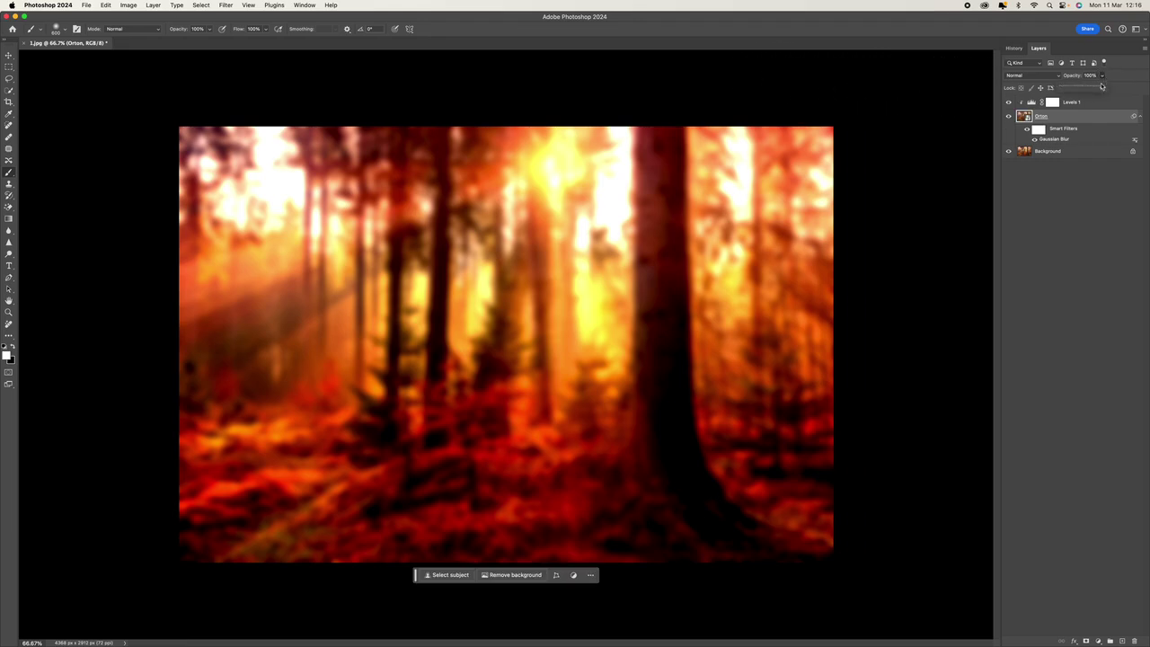
pyautogui.moveTo(1103, 88); pyautogui.dragTo(1060, 88)
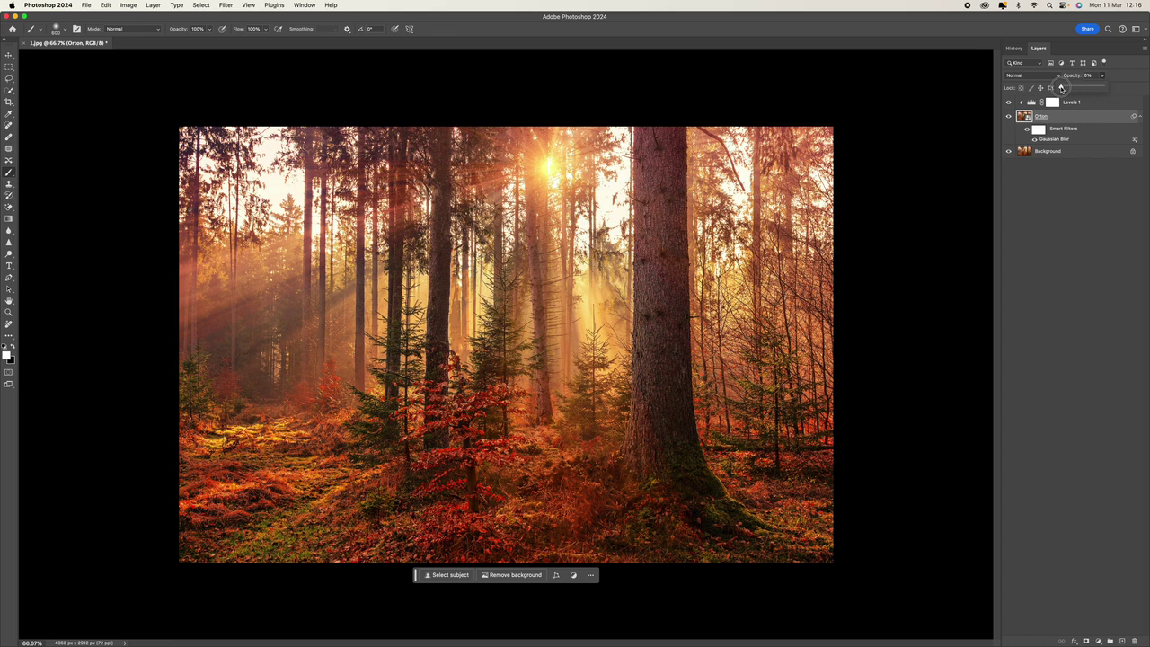
pyautogui.moveTo(1061, 87); pyautogui.dragTo(1074, 88)
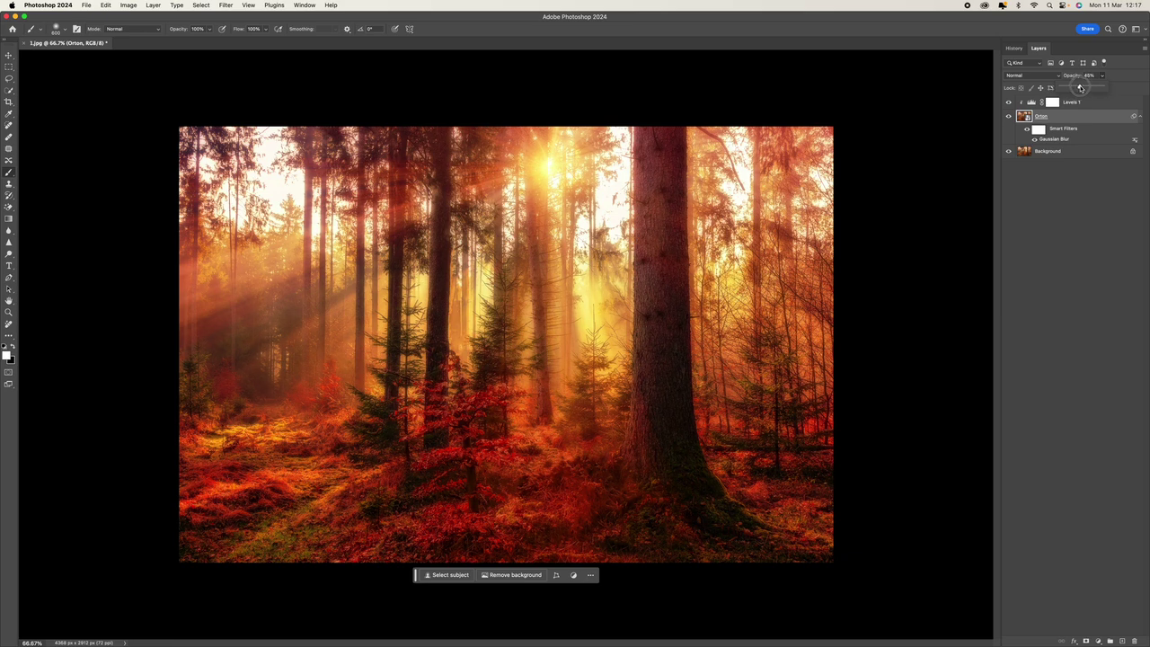
pyautogui.moveTo(1081, 88); pyautogui.dragTo(1086, 87)
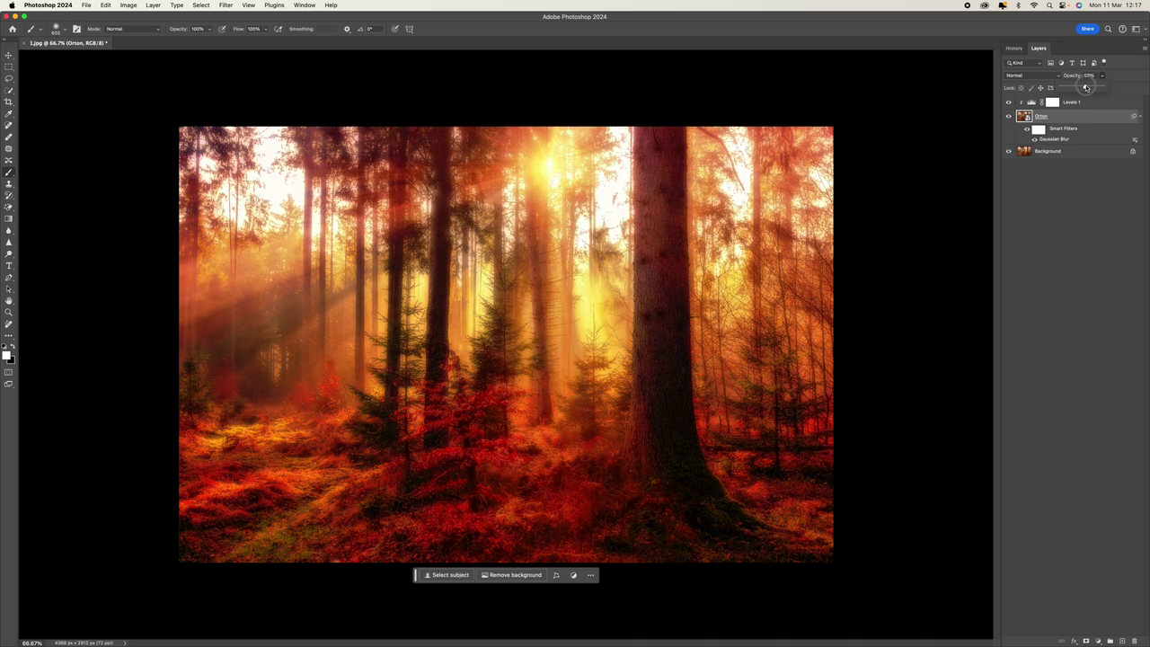
pyautogui.moveTo(1085, 87); pyautogui.dragTo(1074, 88)
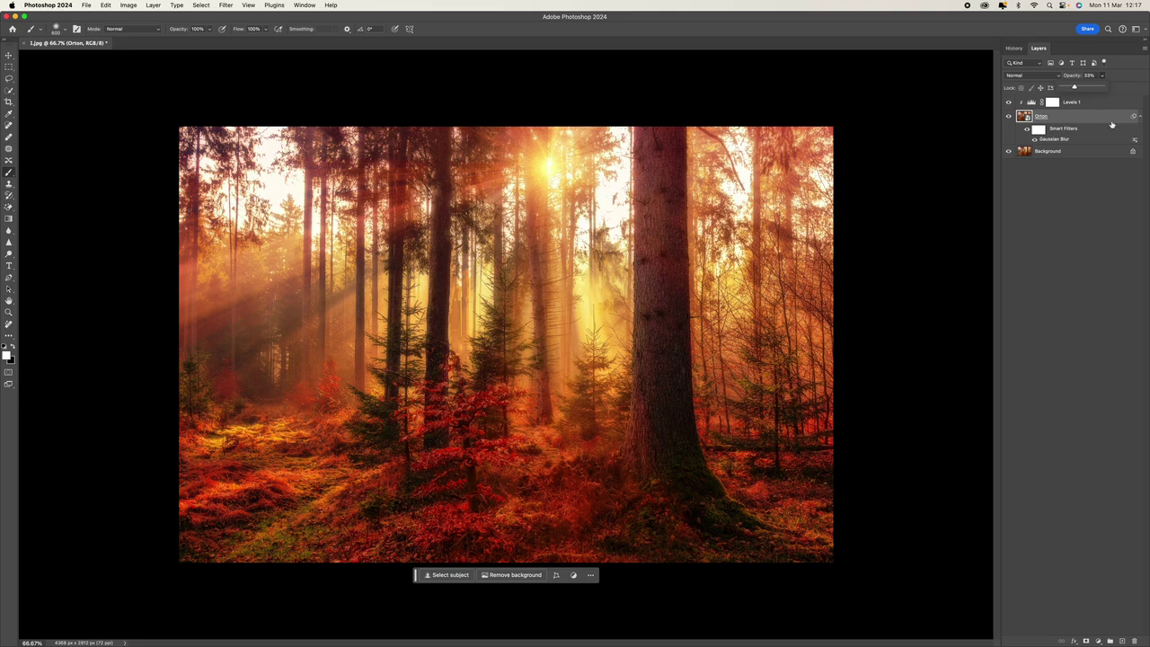
pyautogui.click(1015, 49)
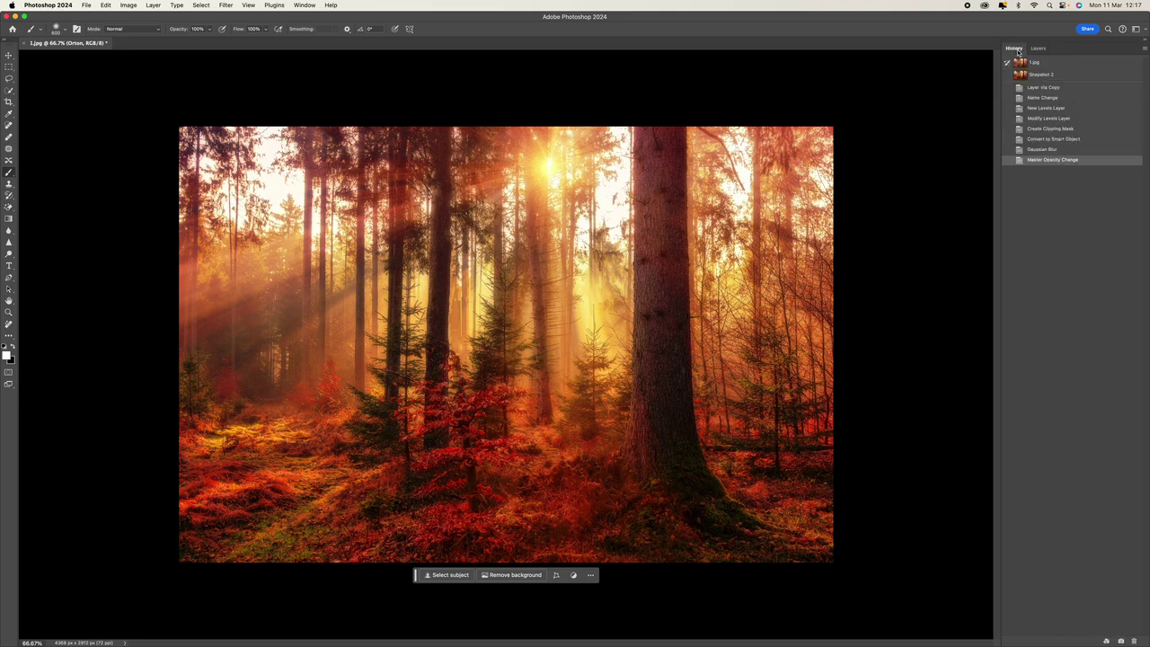
# Save the Orton look as Snapshot 3, comparing it against the original 1.jpg.
pyautogui.click(1120, 641)
pyautogui.click(1060, 63)
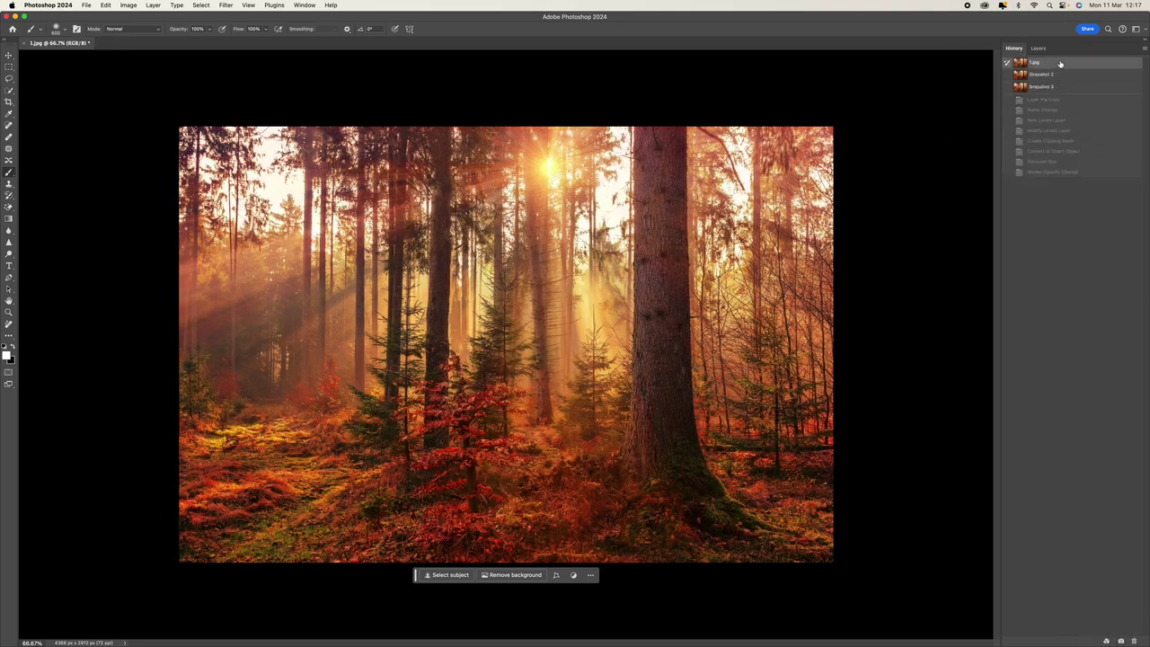
pyautogui.click(1035, 87)
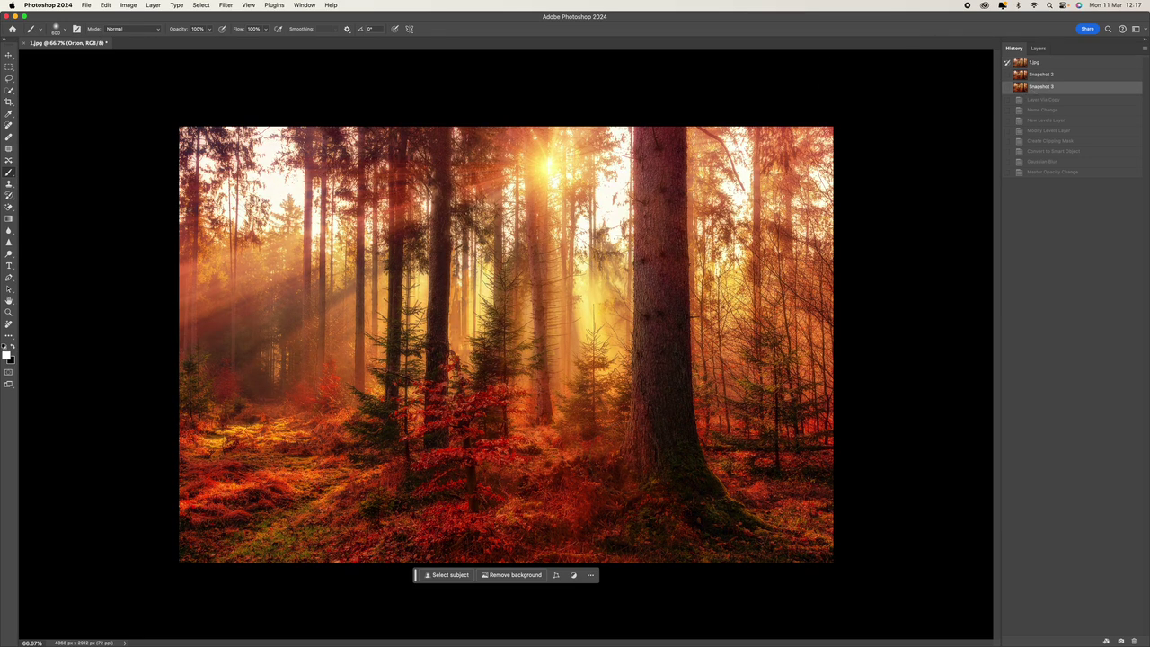
pyautogui.click(1039, 48)
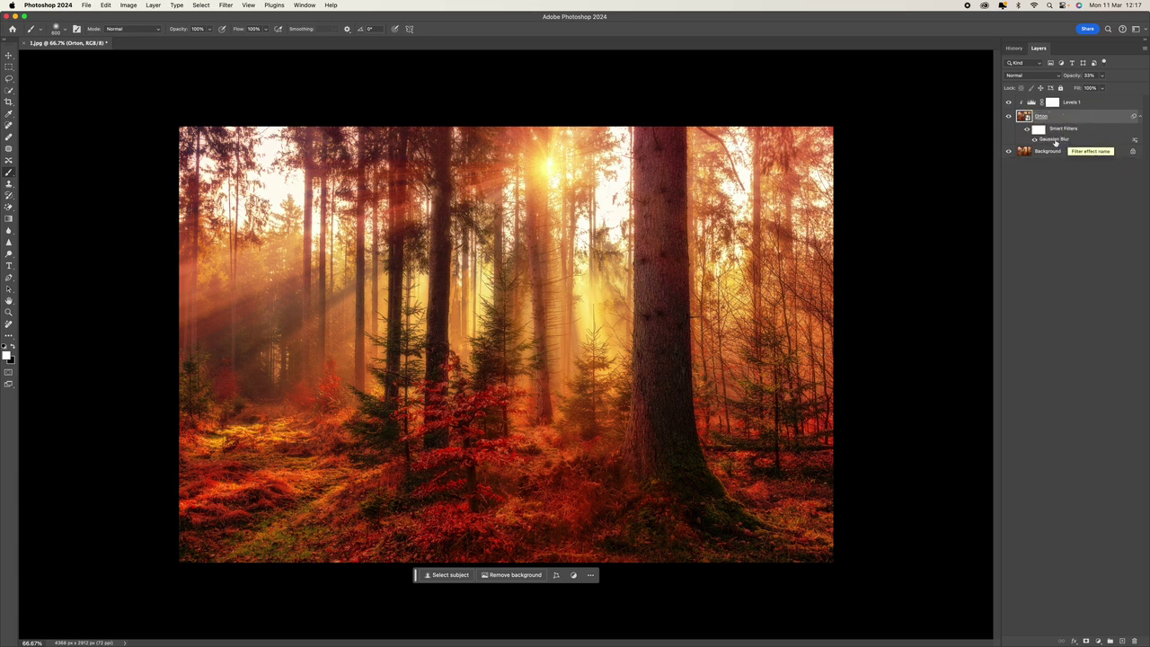
# Increase the Orton layer's Gaussian Blur radius to 40.2 pixels.
pyautogui.doubleClick(1055, 141)
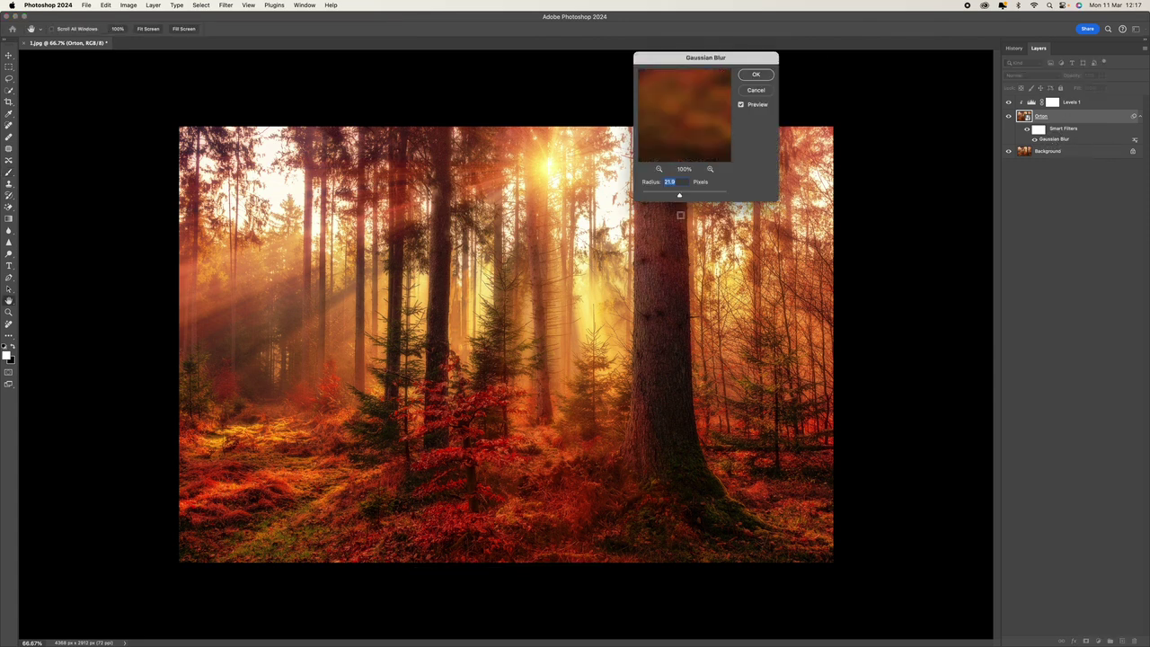
pyautogui.moveTo(679, 196); pyautogui.dragTo(684, 197)
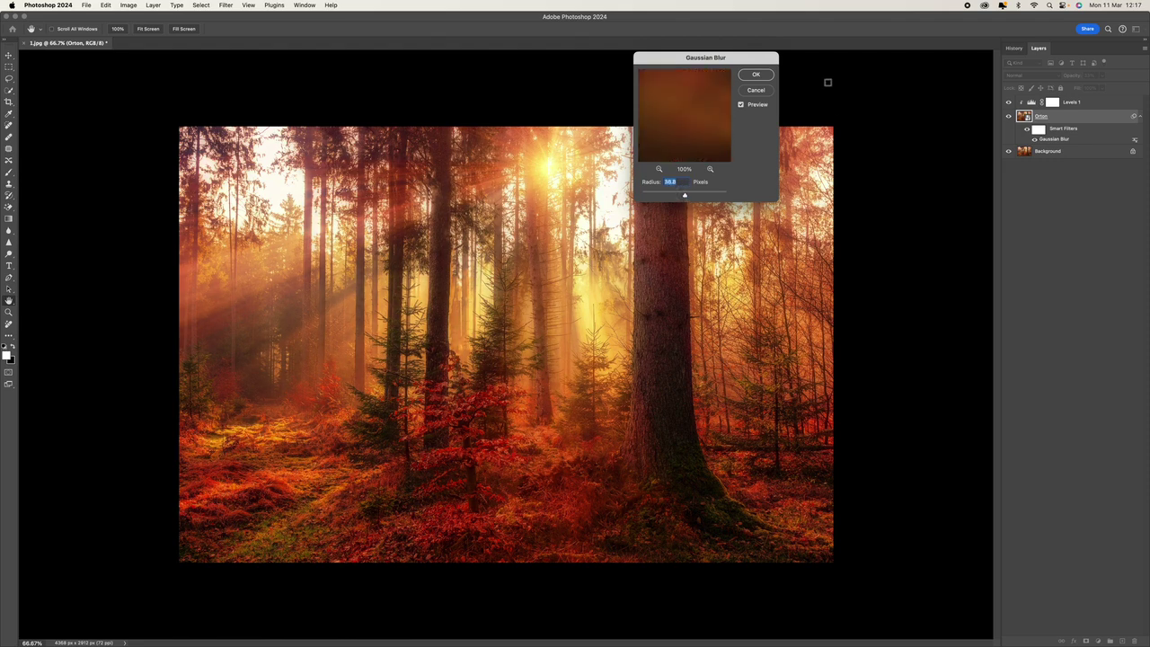
pyautogui.click(756, 74)
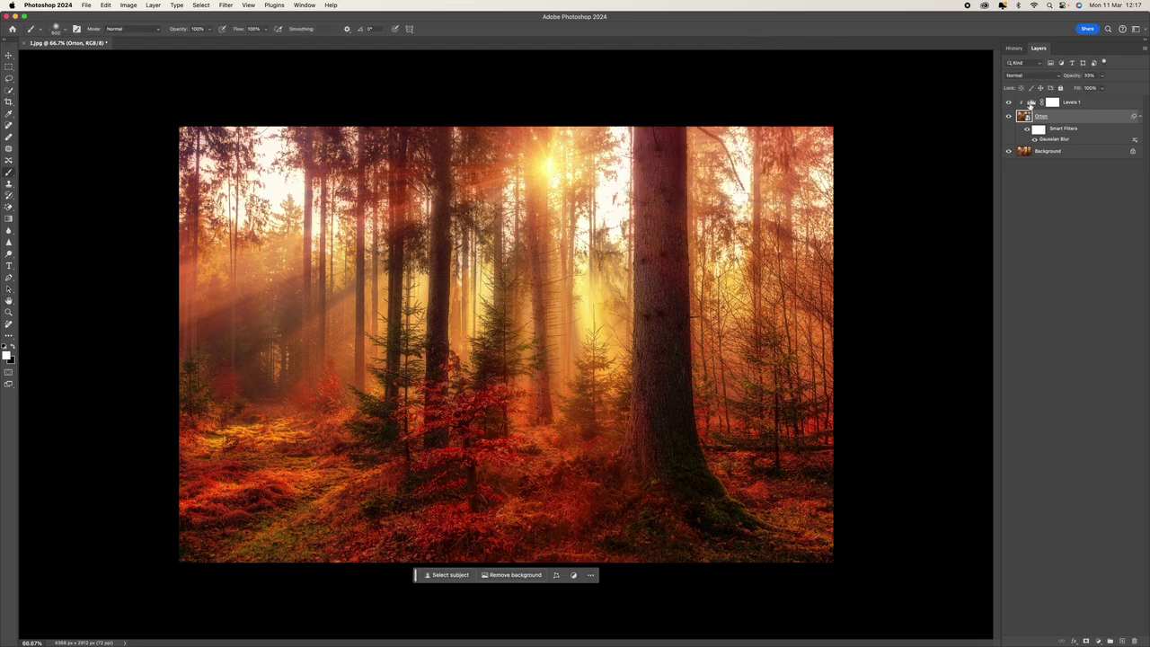
# Retune Levels 1 input levels to 57, 0.89 and 178.
pyautogui.doubleClick(1030, 103)
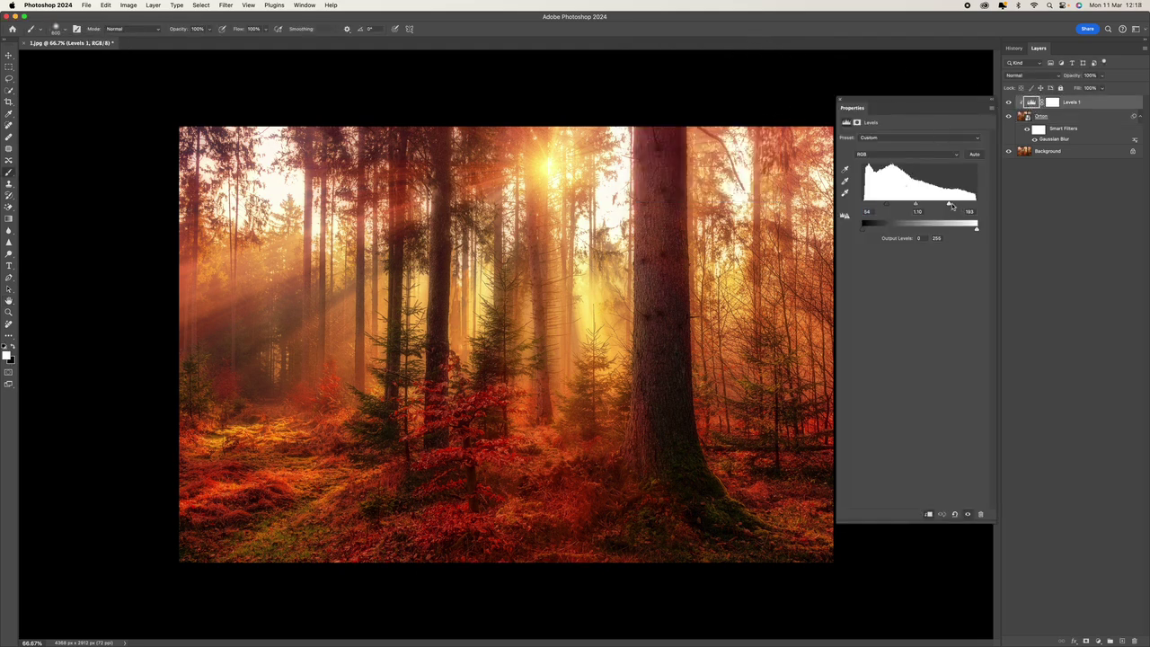
pyautogui.moveTo(948, 204); pyautogui.dragTo(917, 205)
pyautogui.click(905, 100)
# Save the retuned look as Snapshot 4, comparing it with 1.jpg and Snapshot 3.
pyautogui.click(1013, 47)
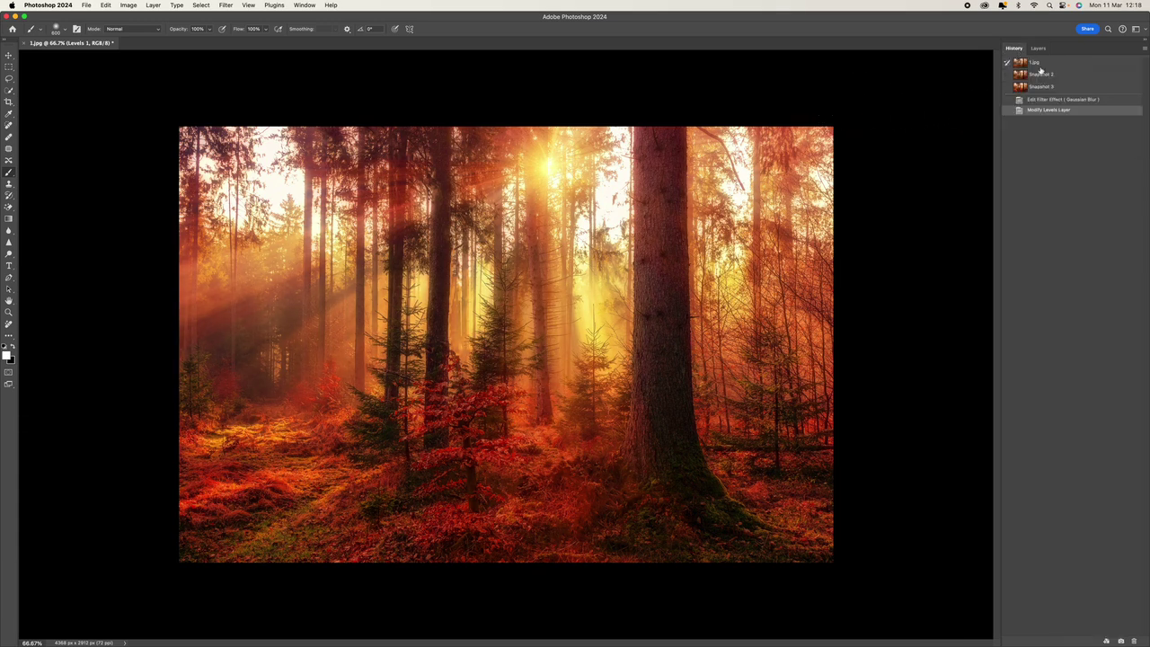
pyautogui.click(1120, 640)
pyautogui.click(1046, 63)
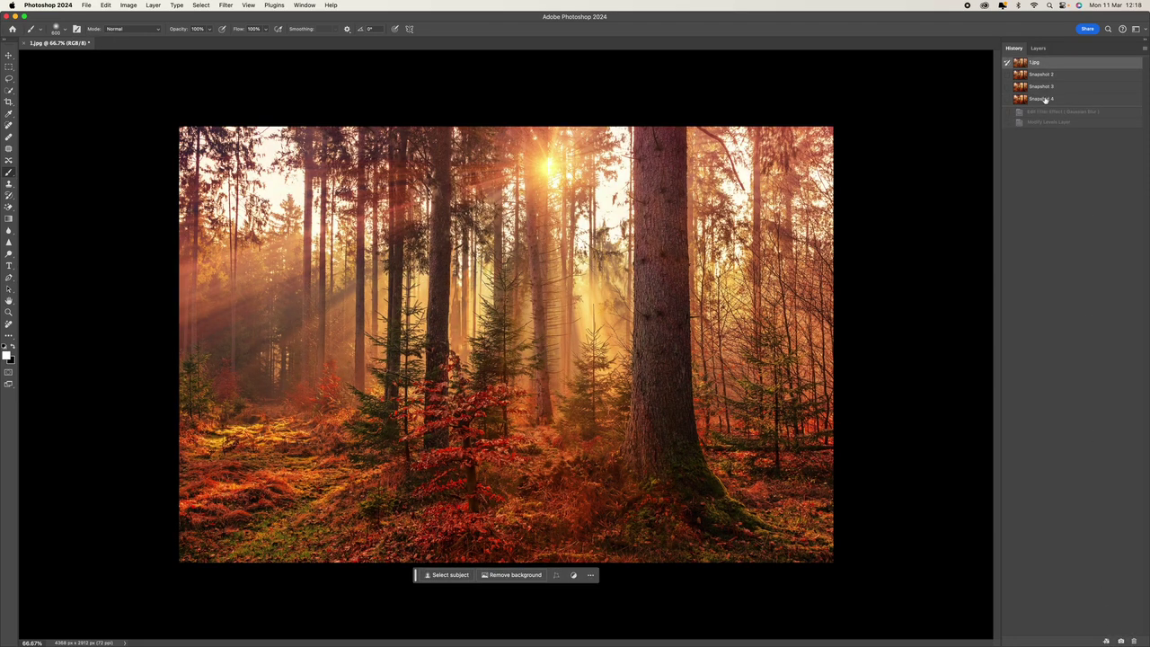
pyautogui.click(1044, 99)
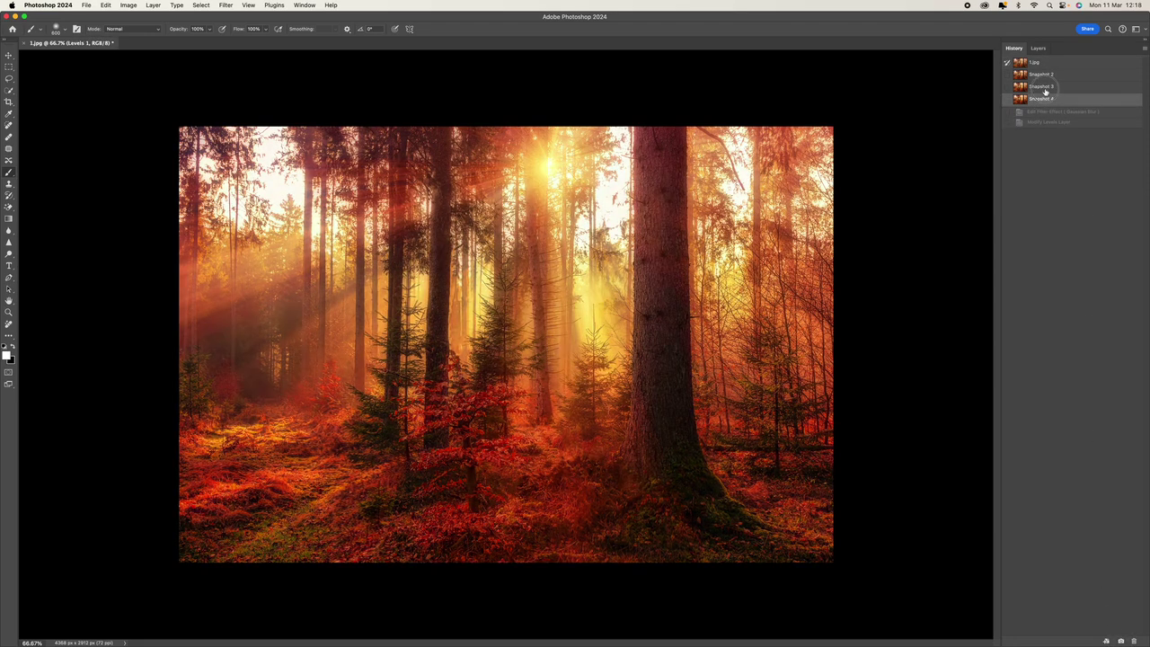
pyautogui.click(1044, 87)
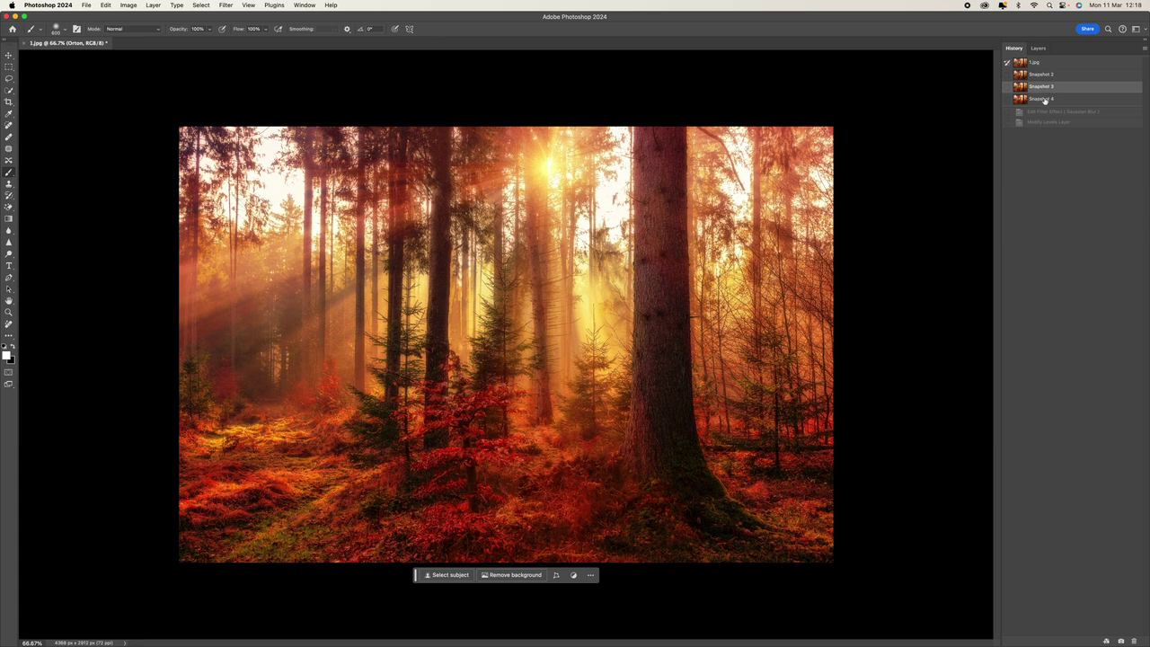
pyautogui.click(1044, 99)
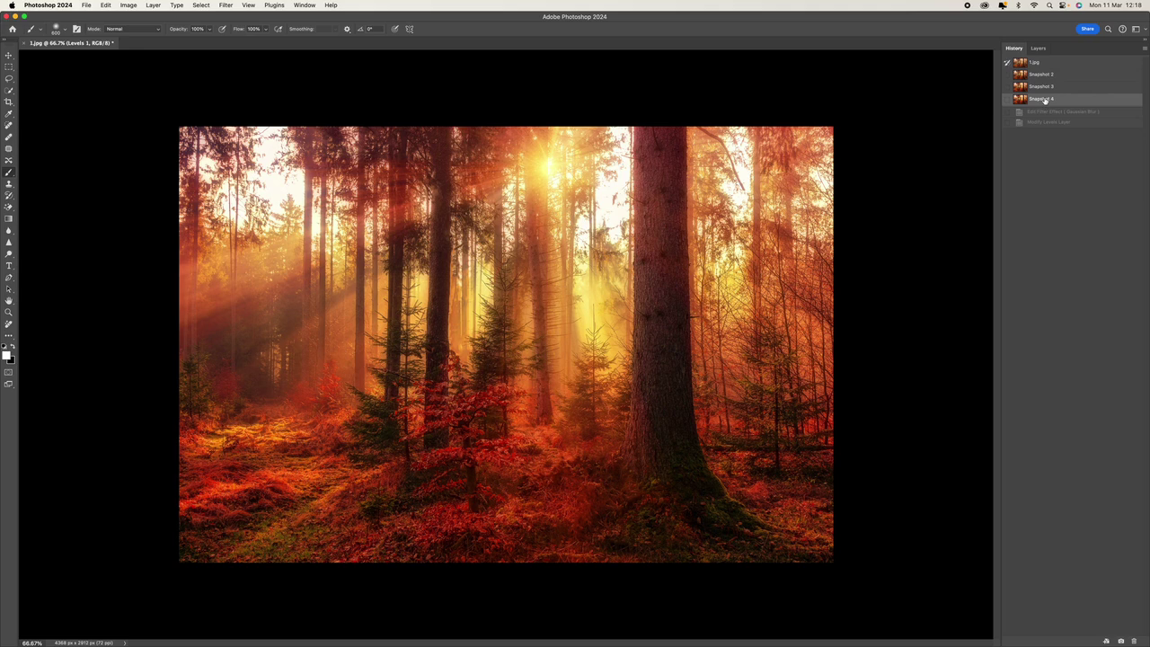
pyautogui.click(1039, 48)
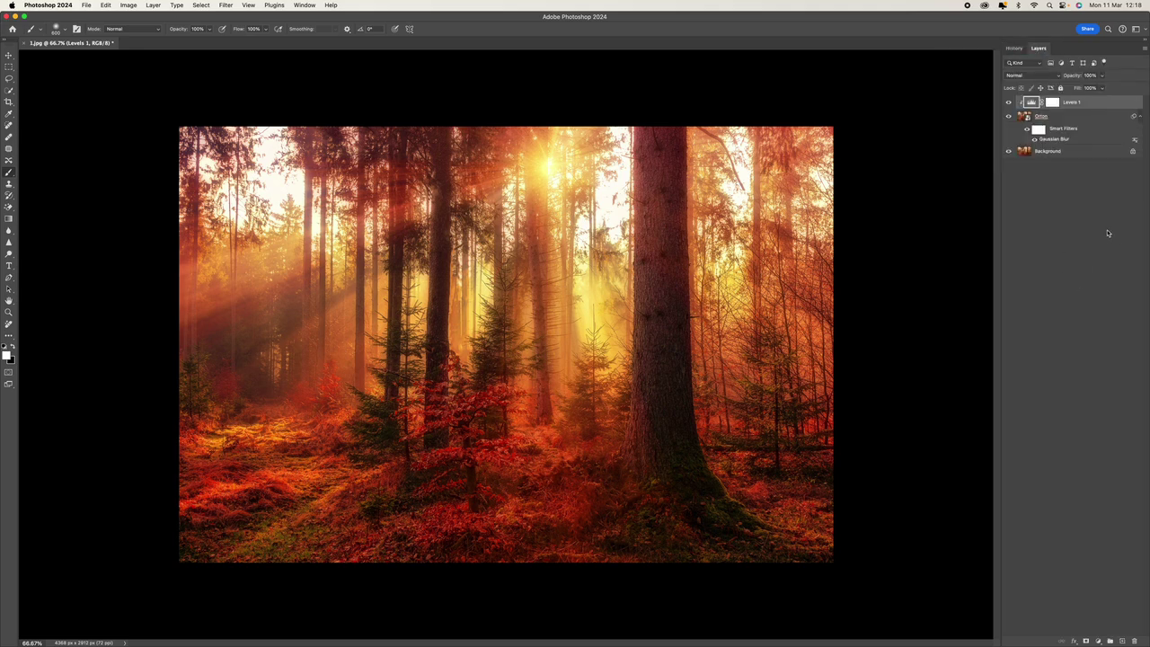
# Record the Orton Effect action in the Actions panel, then revert the photo to 1.jpg.
pyautogui.click(314, 5)
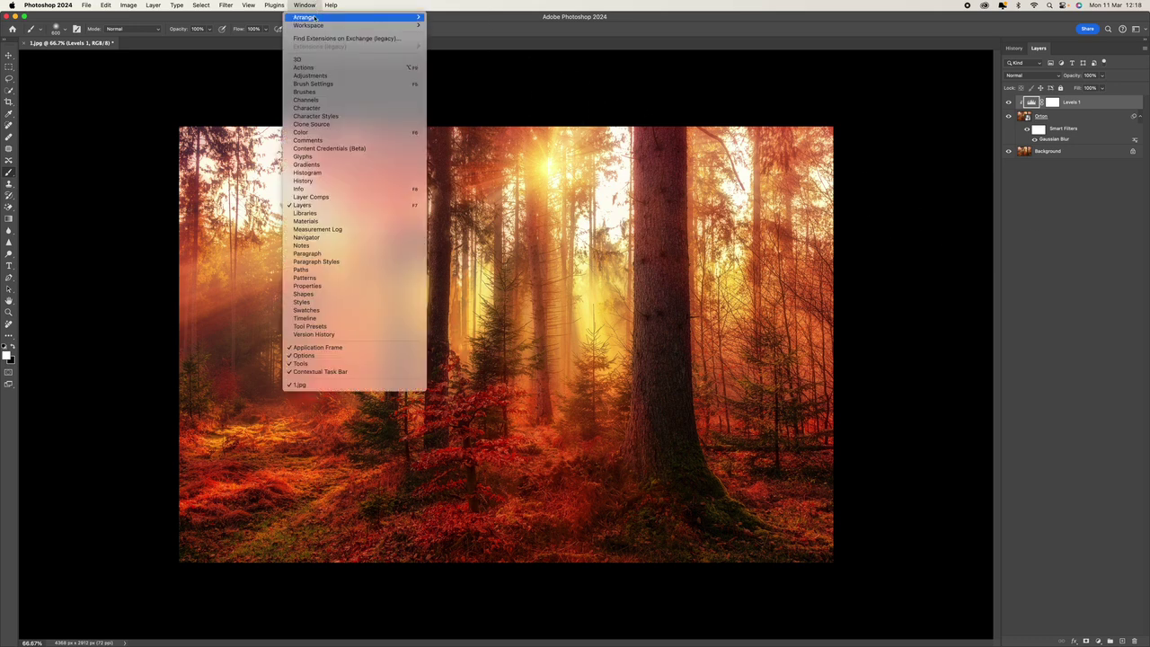
pyautogui.click(313, 68)
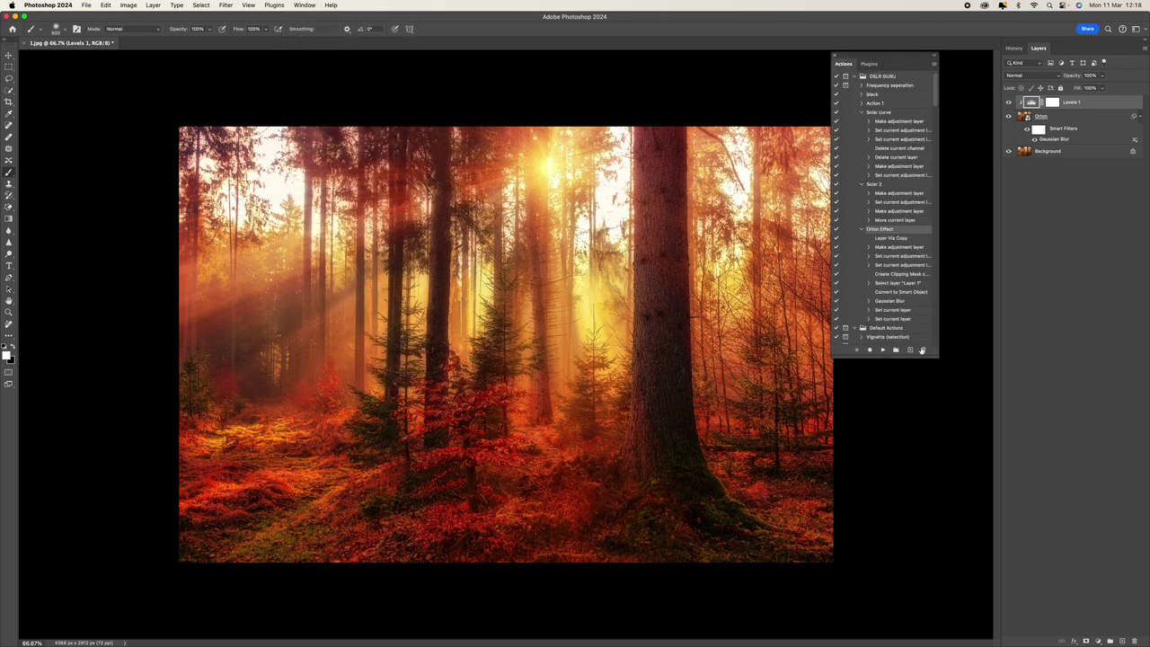
pyautogui.click(868, 350)
pyautogui.click(856, 350)
pyautogui.click(1013, 47)
pyautogui.click(1048, 65)
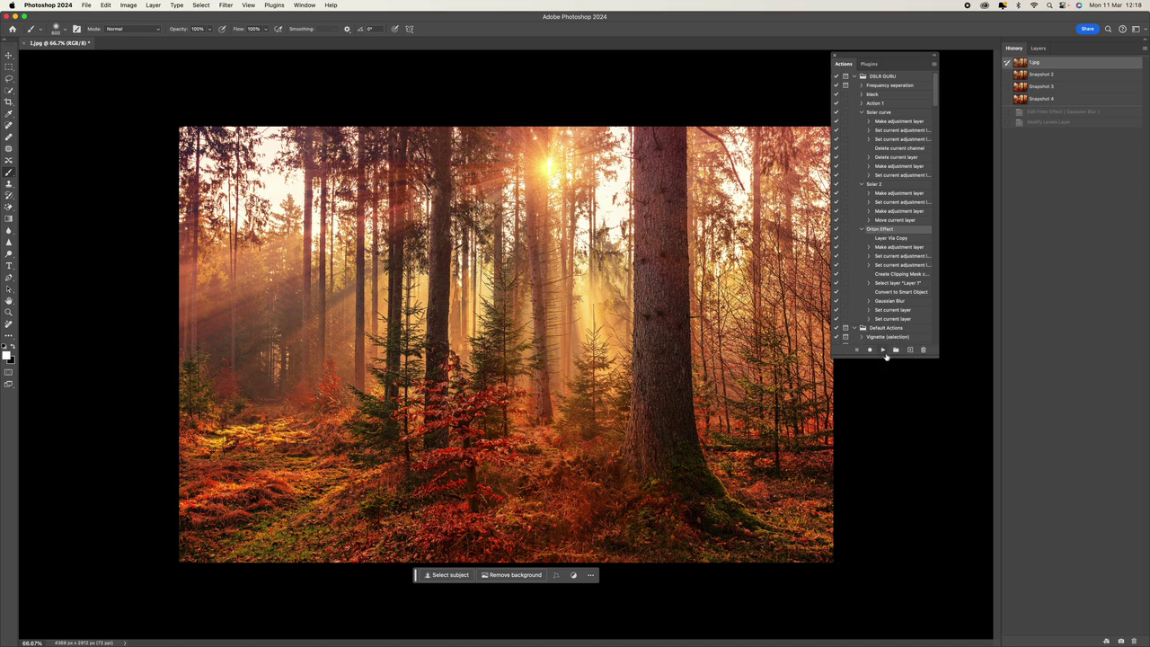
# Replay the Orton Effect action, set Layer 1 to 36% opacity, and confirm its Gaussian Blur.
pyautogui.click(882, 350)
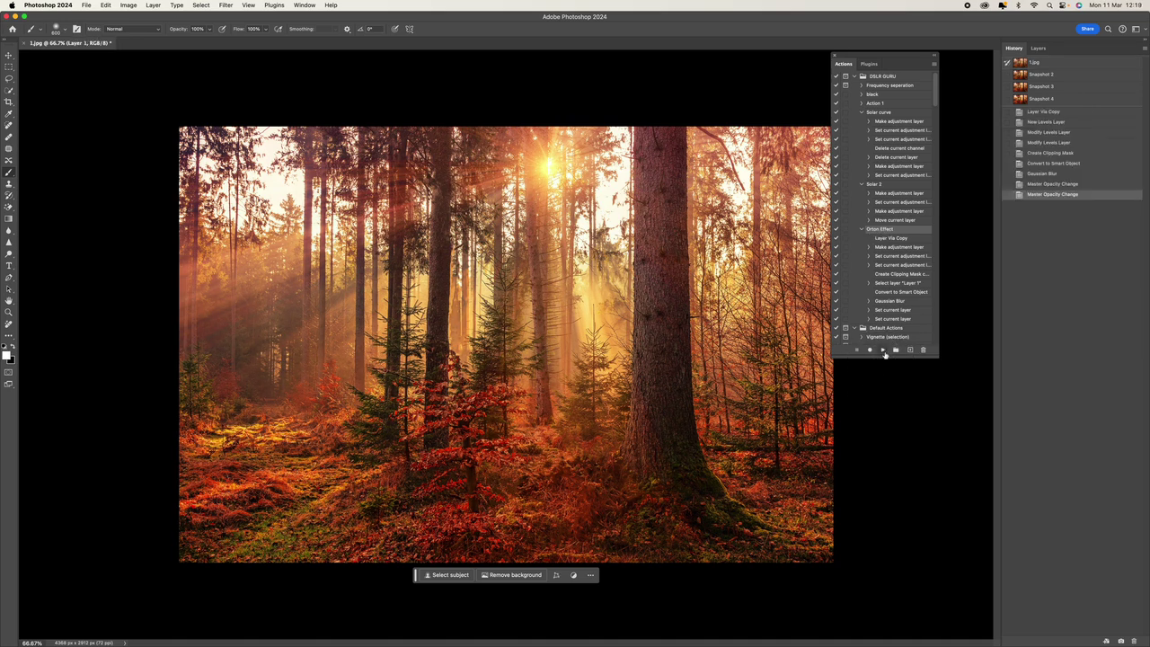
pyautogui.click(1037, 47)
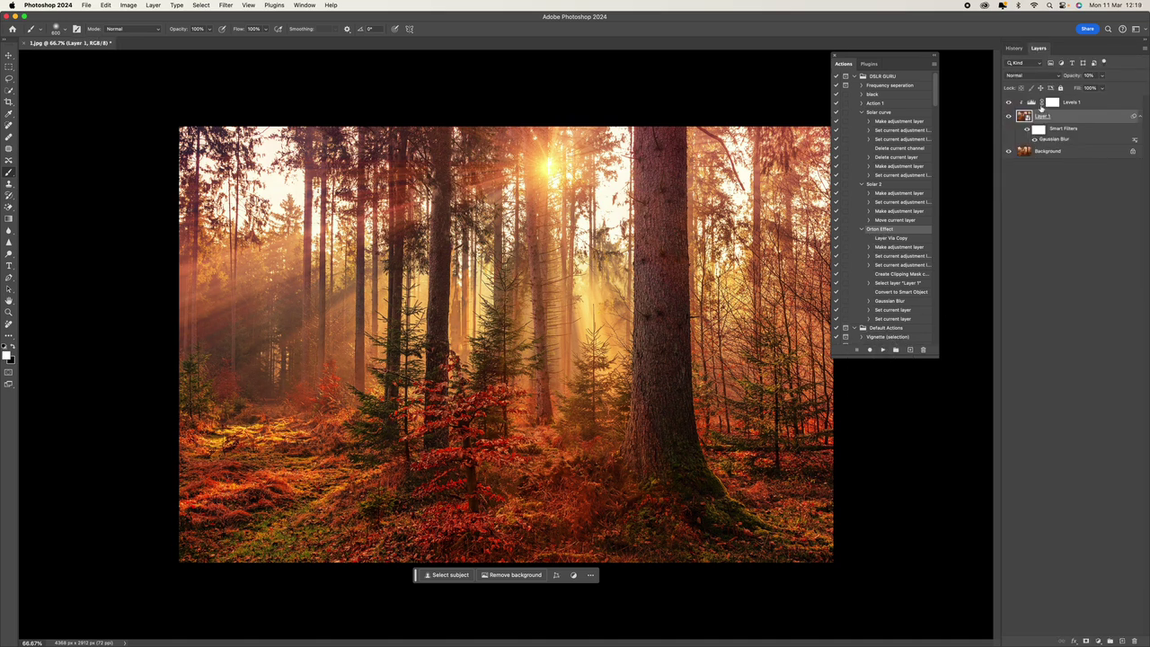
pyautogui.click(1106, 76)
pyautogui.moveTo(1101, 87); pyautogui.dragTo(1114, 87)
pyautogui.click(1063, 141)
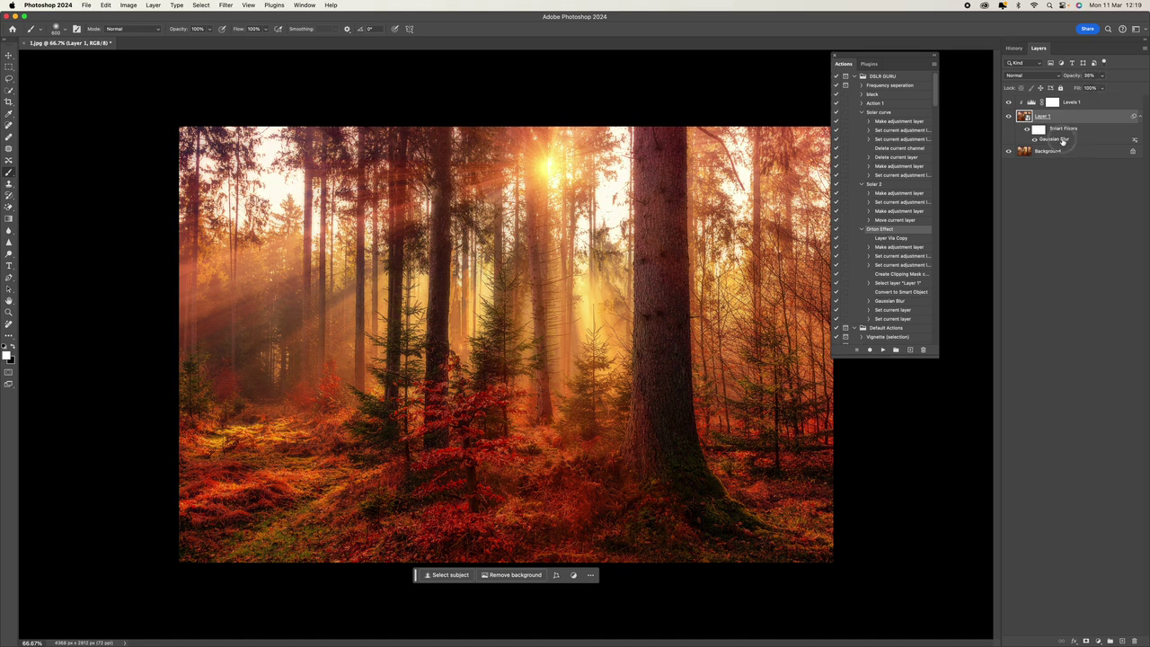
pyautogui.doubleClick(1063, 141)
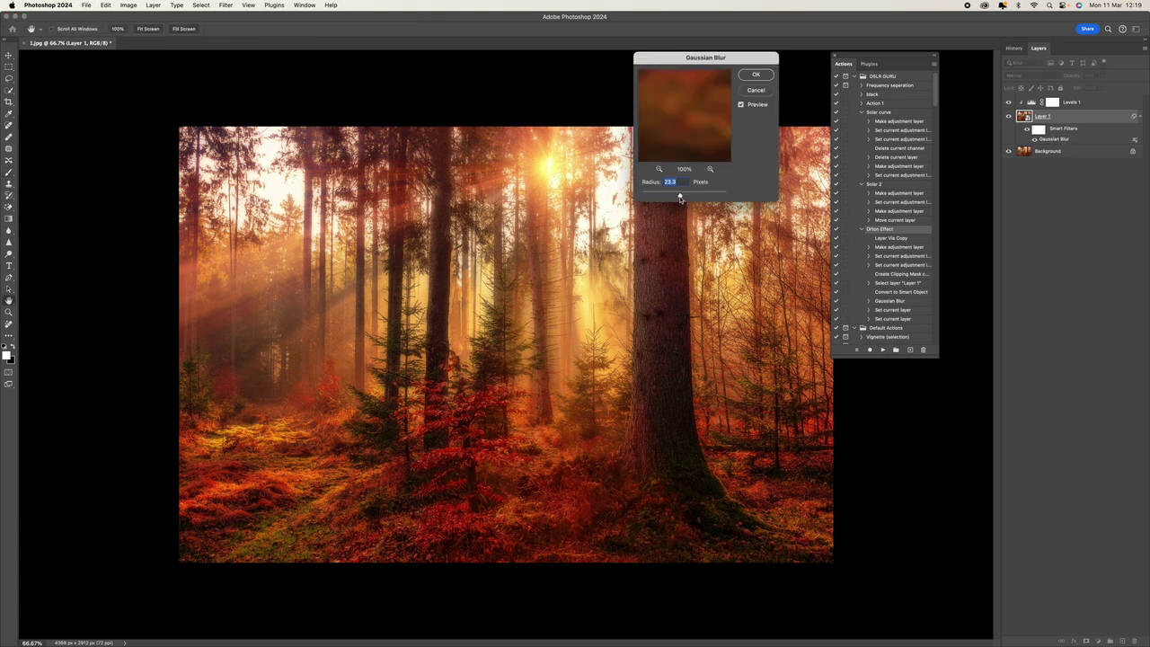
pyautogui.click(755, 75)
# Lower the Levels 1 white input to 182, giving input levels 66, 1.24, 182.
pyautogui.doubleClick(1030, 101)
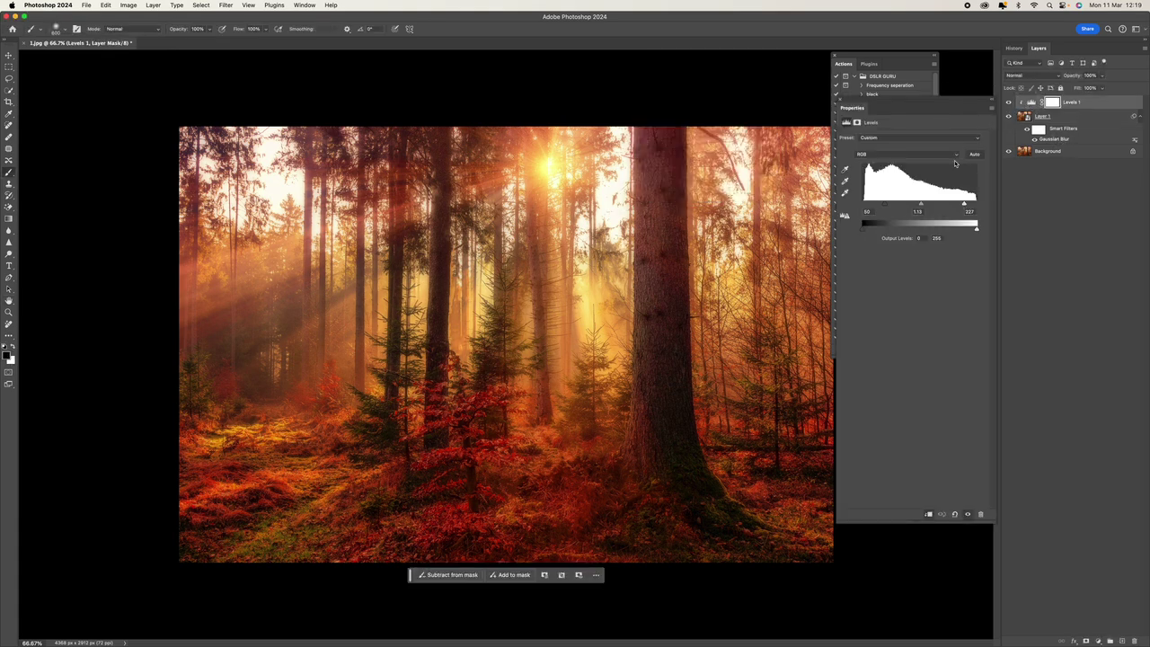
pyautogui.moveTo(958, 209); pyautogui.dragTo(908, 205)
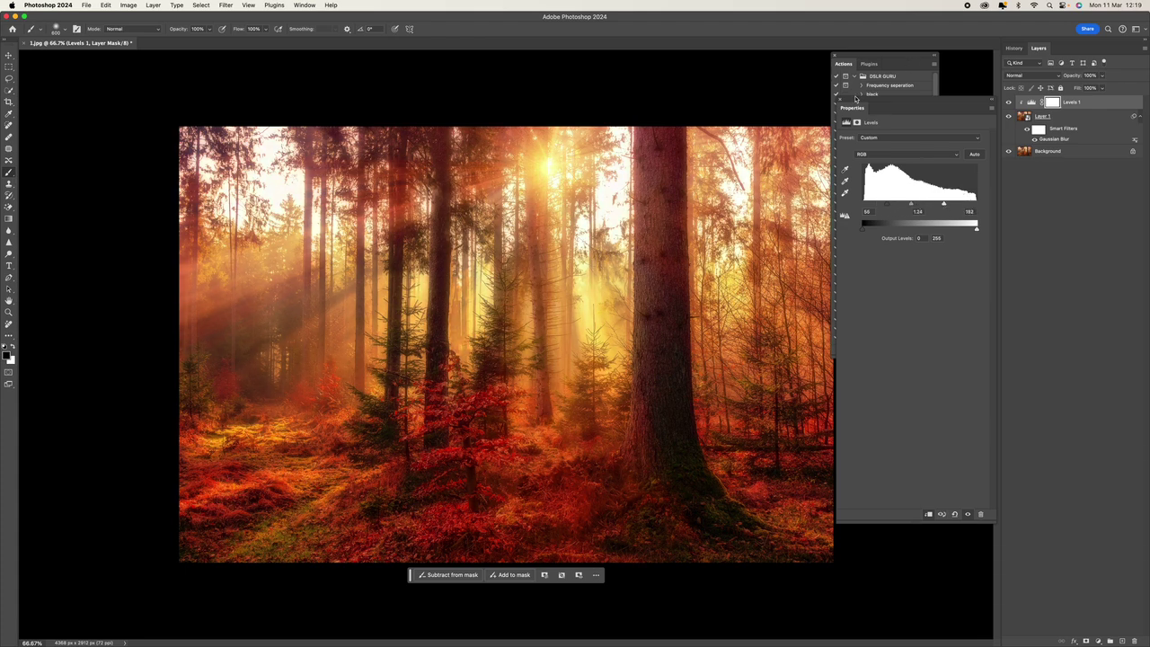
pyautogui.click(990, 104)
# Reduce the Levels 1 layer opacity to 45%.
pyautogui.click(1100, 78)
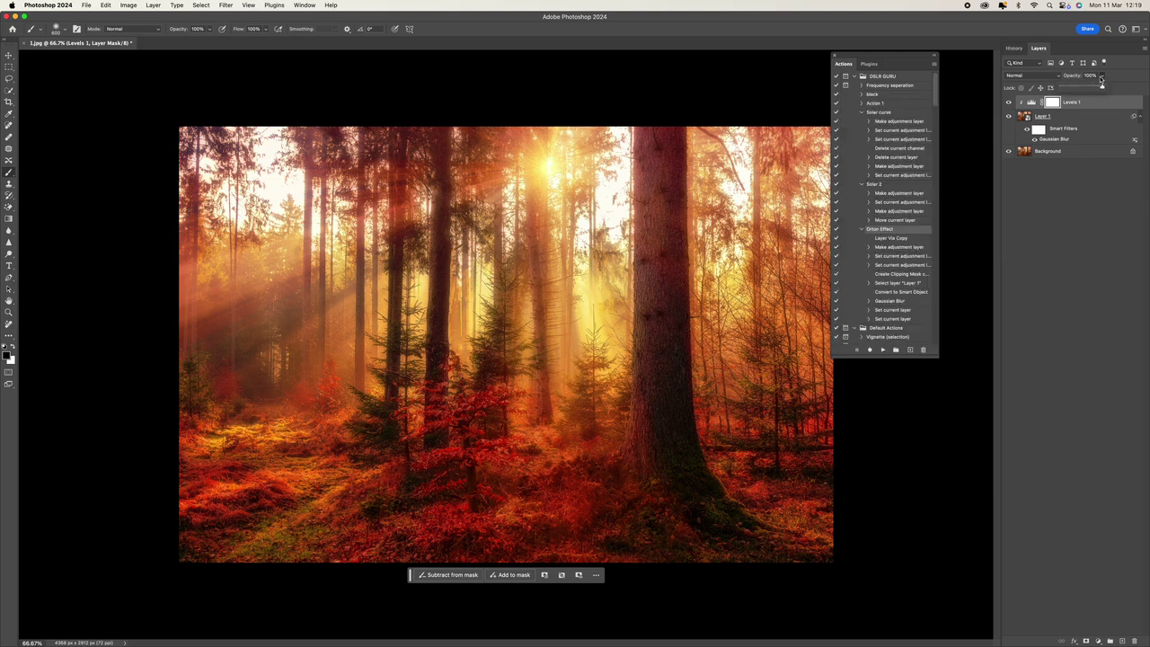
pyautogui.moveTo(1099, 88); pyautogui.dragTo(1080, 88)
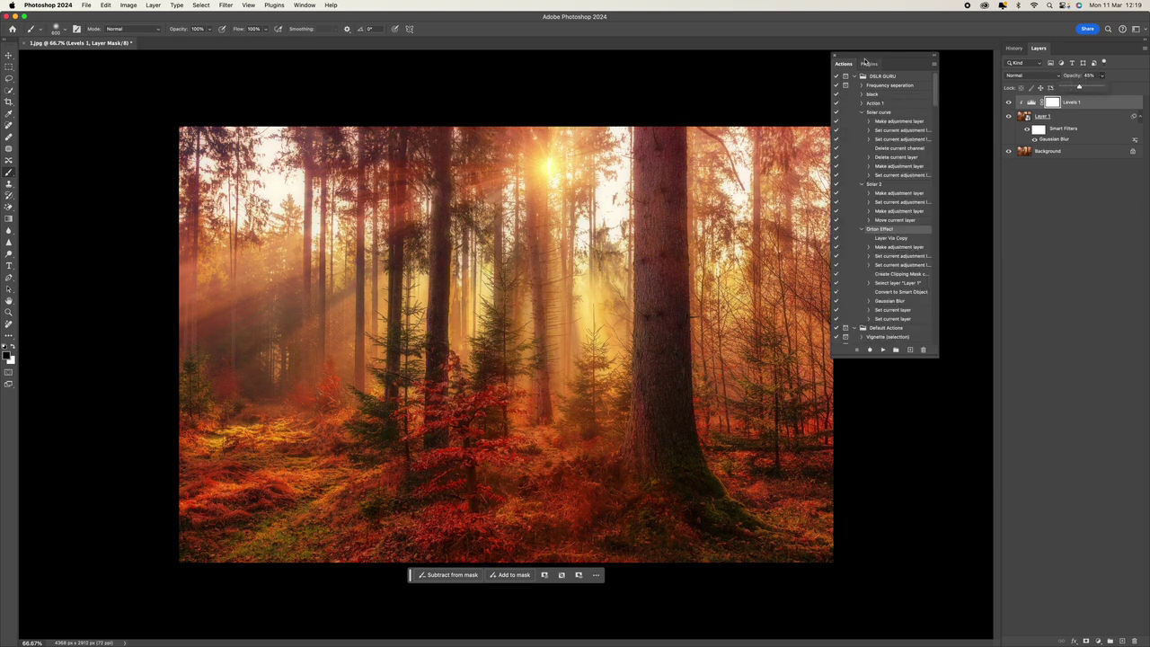
pyautogui.click(841, 63)
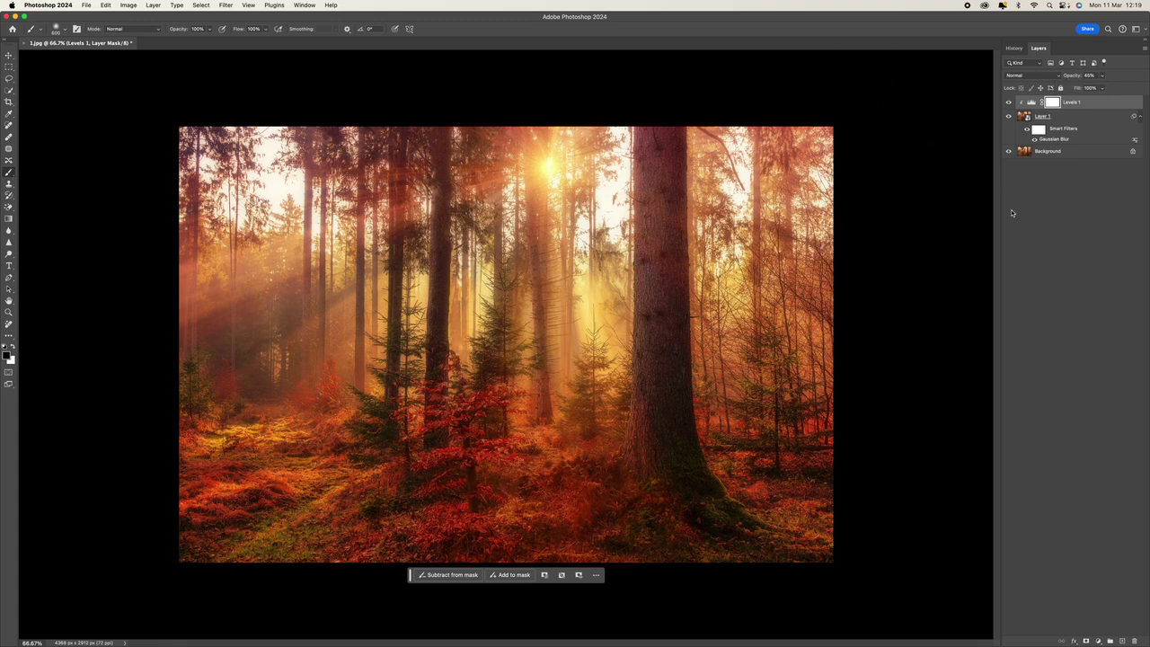